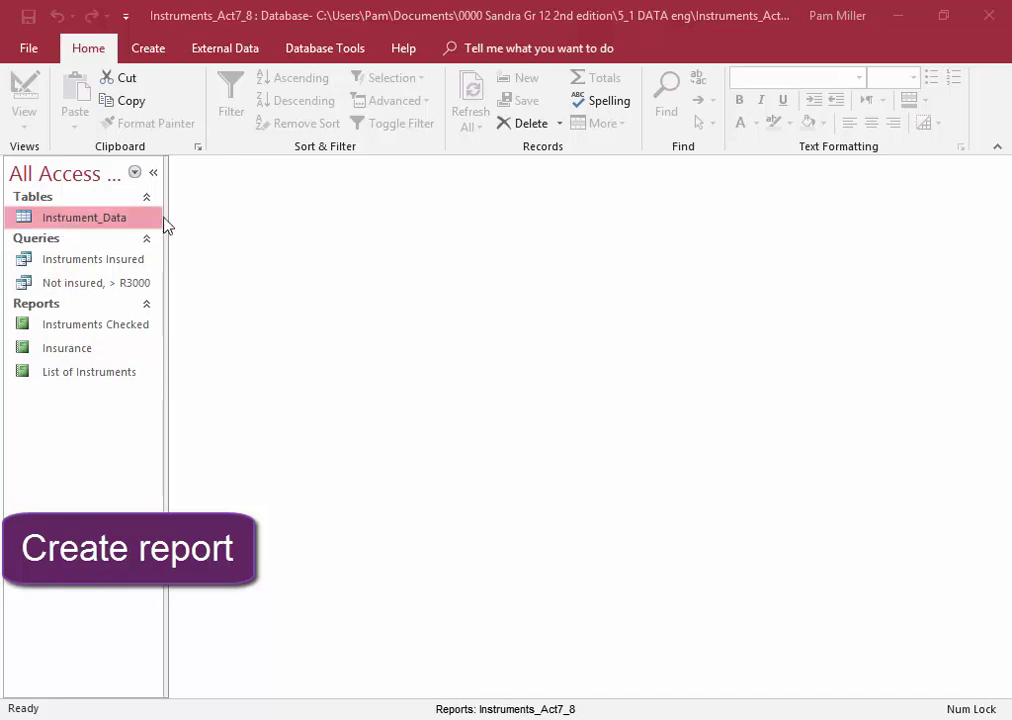
# Start a report with the Report Wizard from the Instrument_Data table, including all of its fields.
pyautogui.click(153, 53)
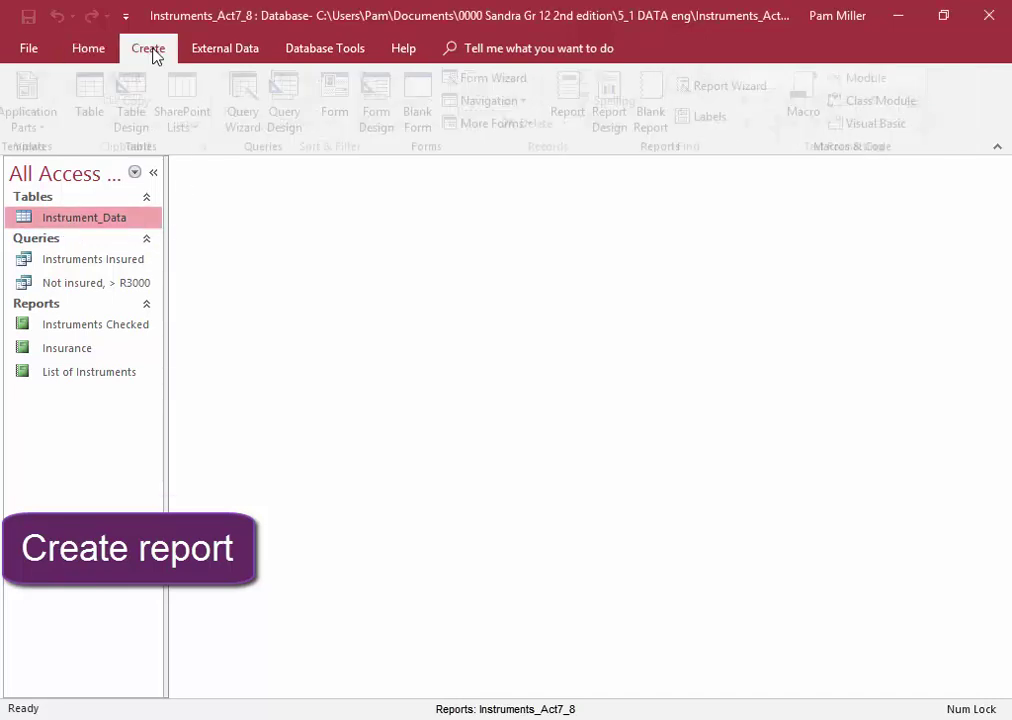
pyautogui.click(722, 88)
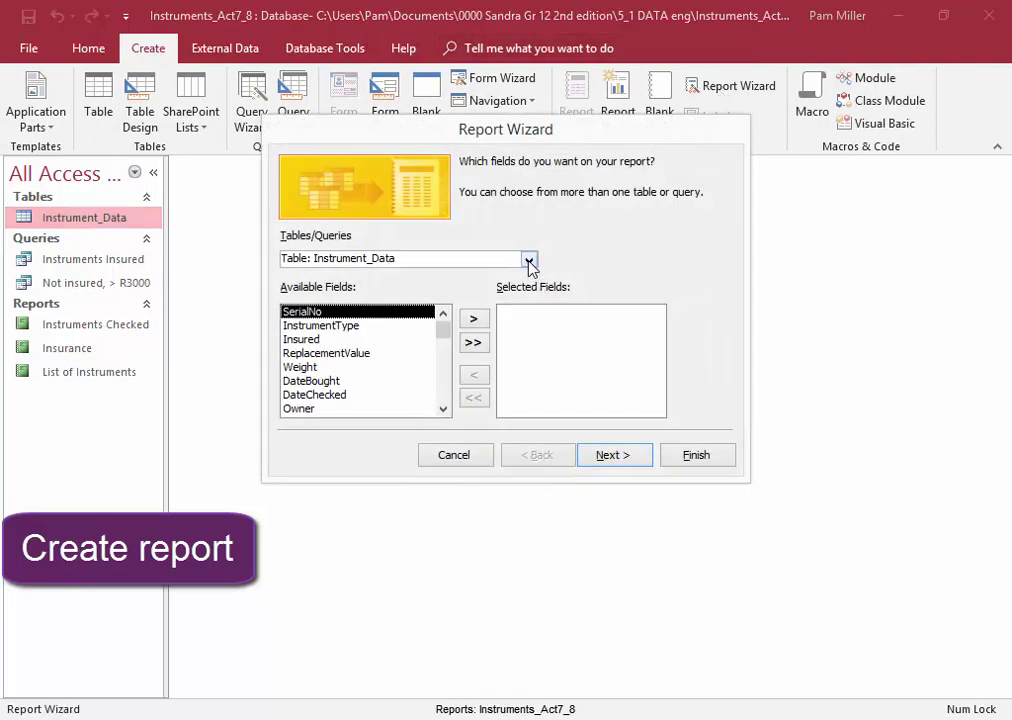
pyautogui.click(529, 260)
pyautogui.click(529, 260)
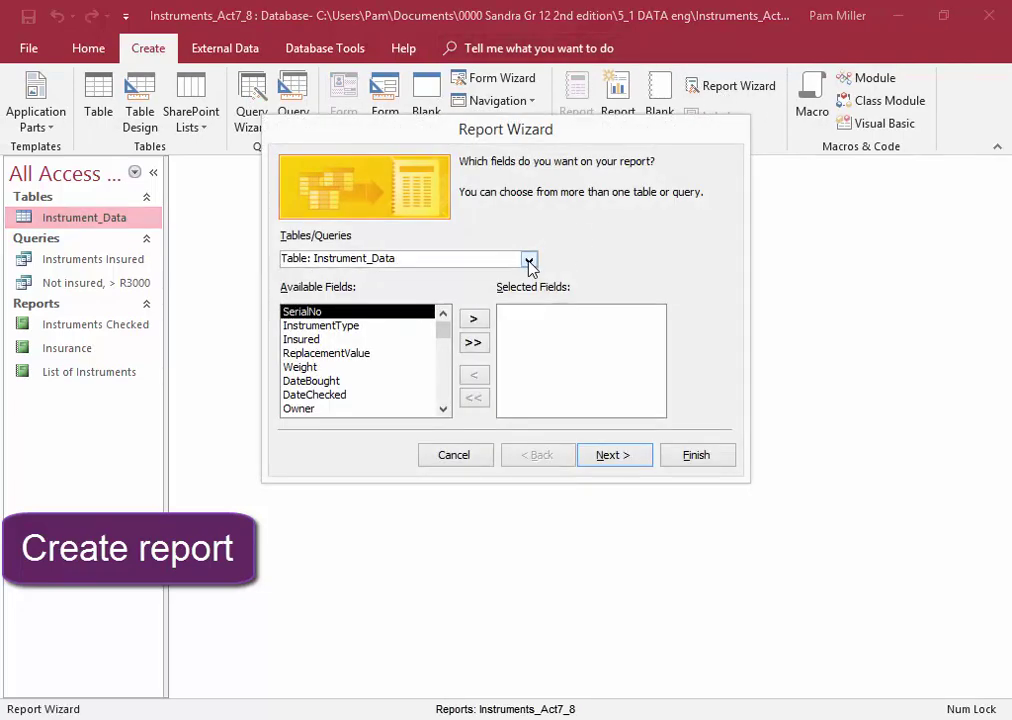
pyautogui.click(474, 344)
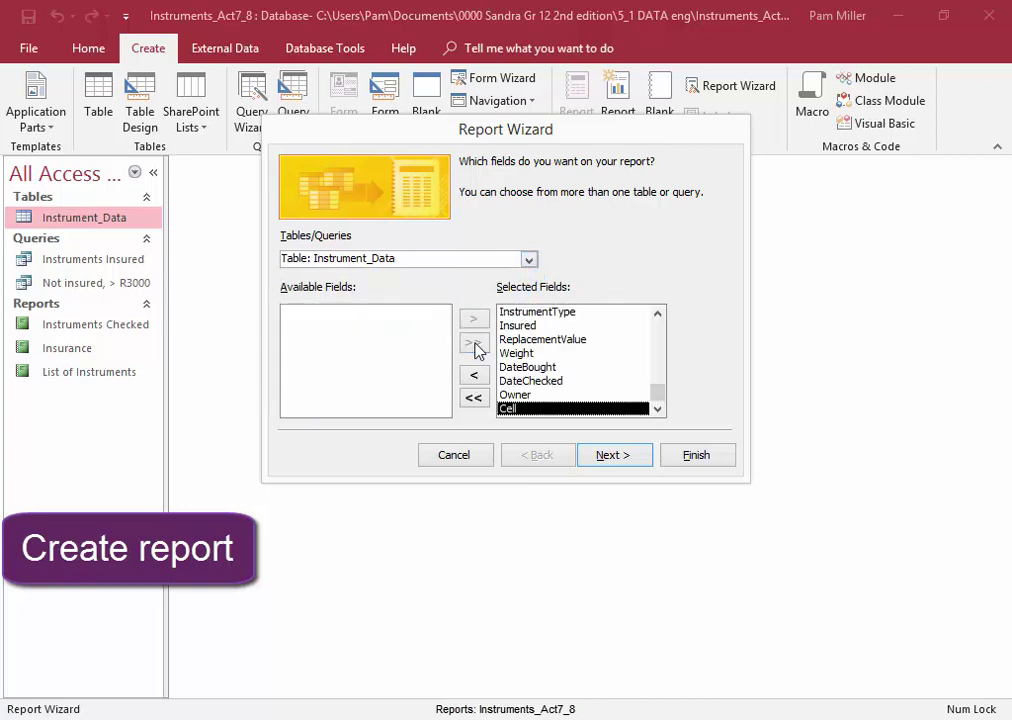
pyautogui.click(621, 458)
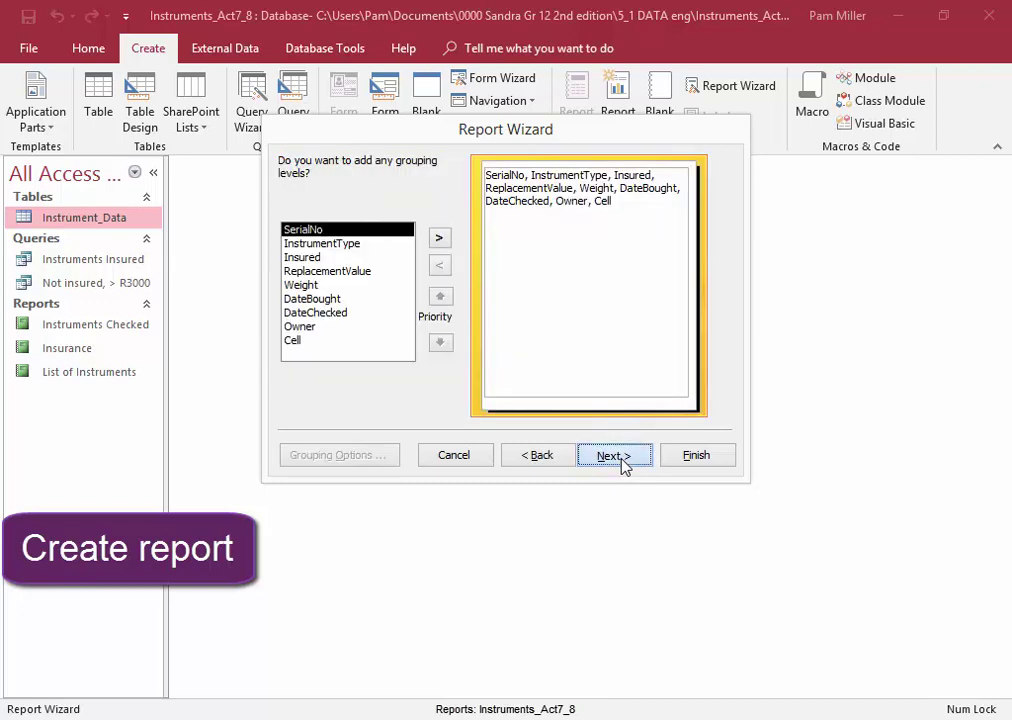
# Skip grouping and sorting, and lay the report out as tabular in landscape orientation.
pyautogui.click(621, 458)
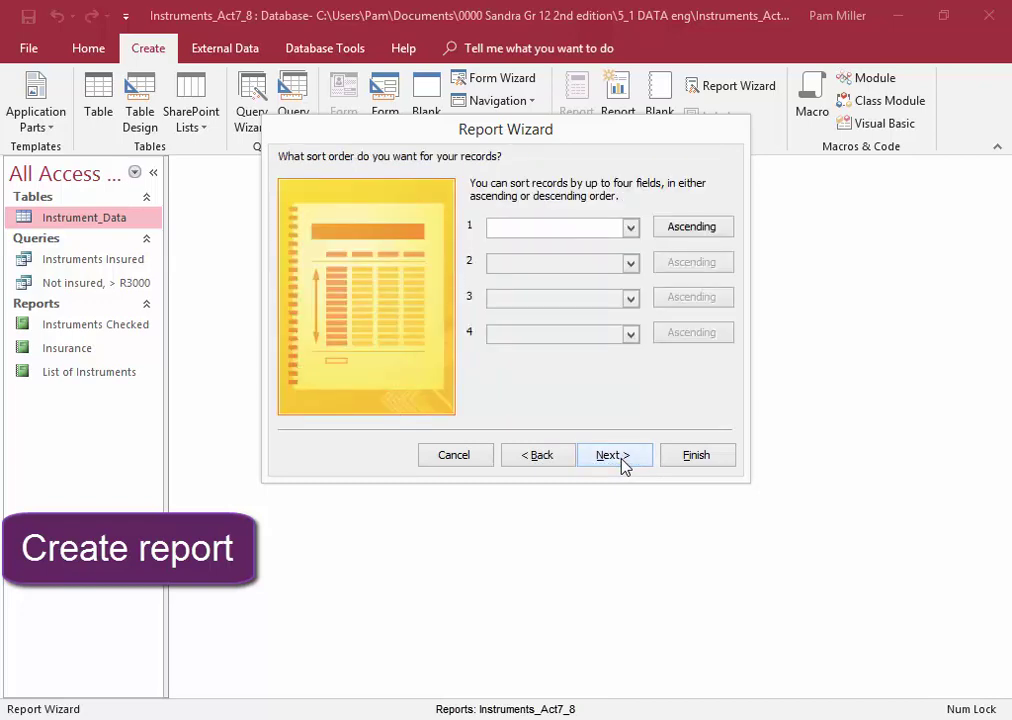
pyautogui.click(621, 458)
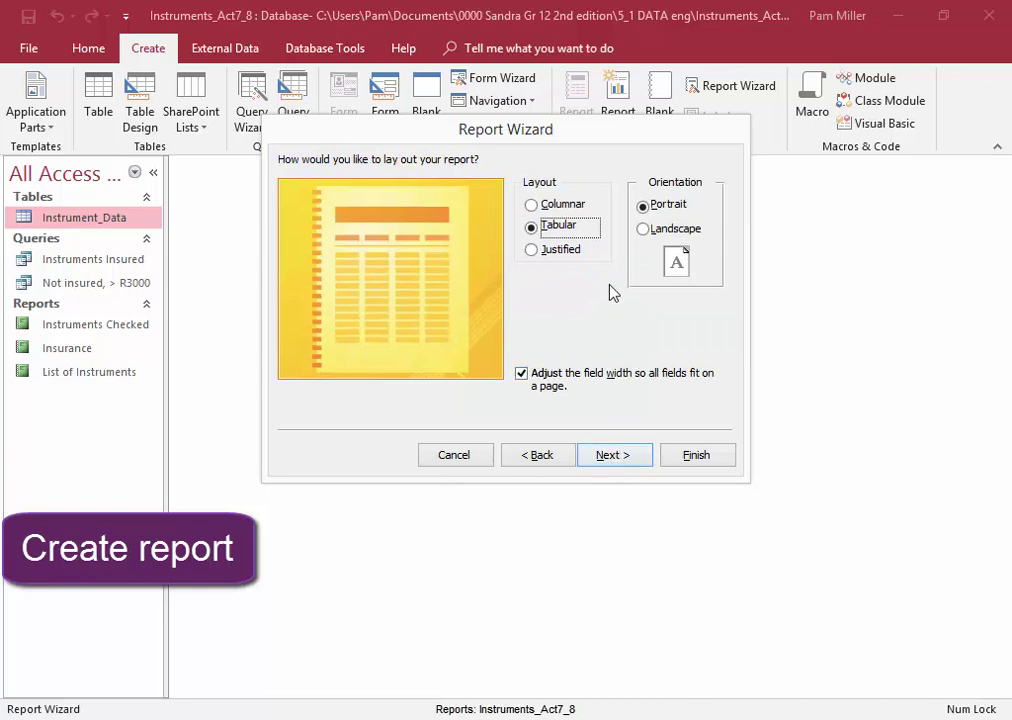
pyautogui.click(644, 231)
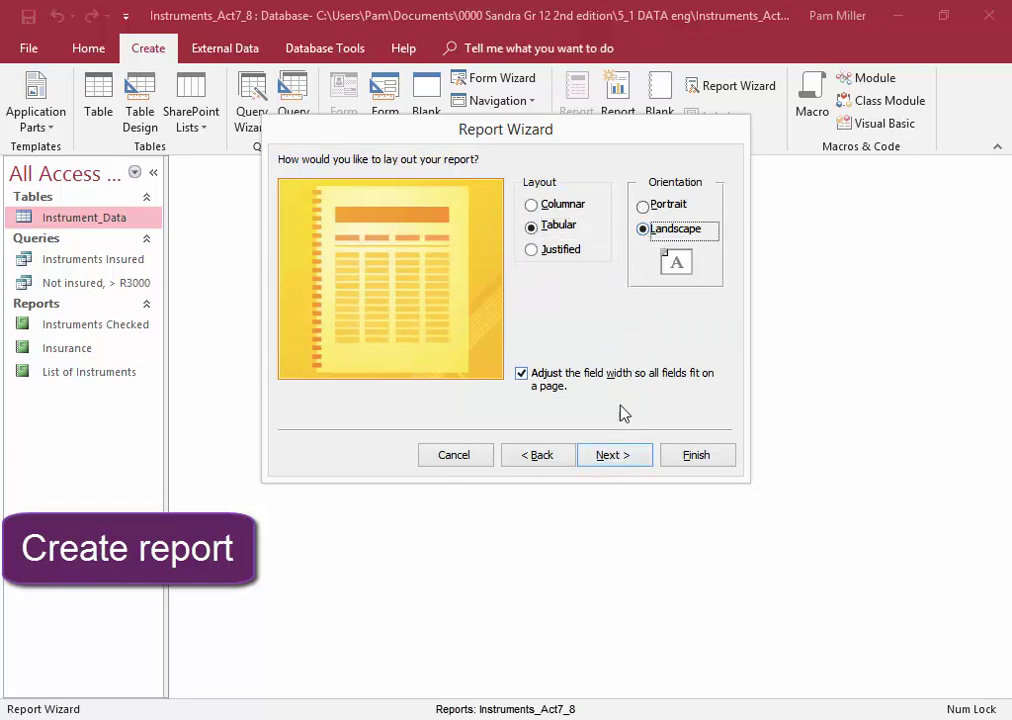
pyautogui.click(624, 458)
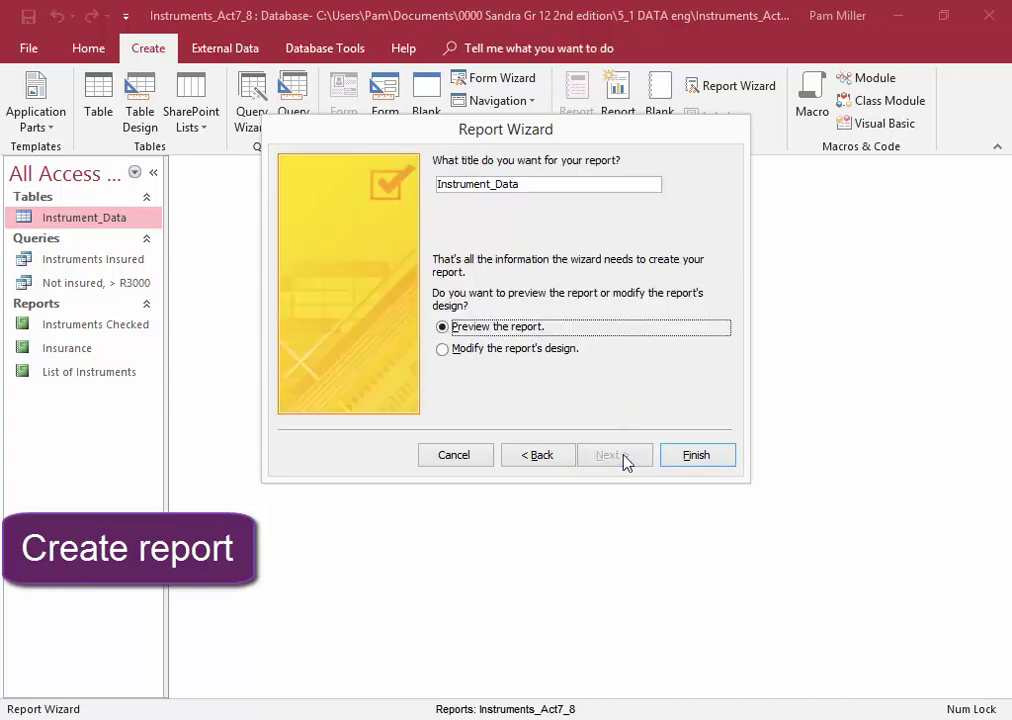
# Title the report Instruments and Owners and finish the wizard with a preview.
pyautogui.click(528, 183)
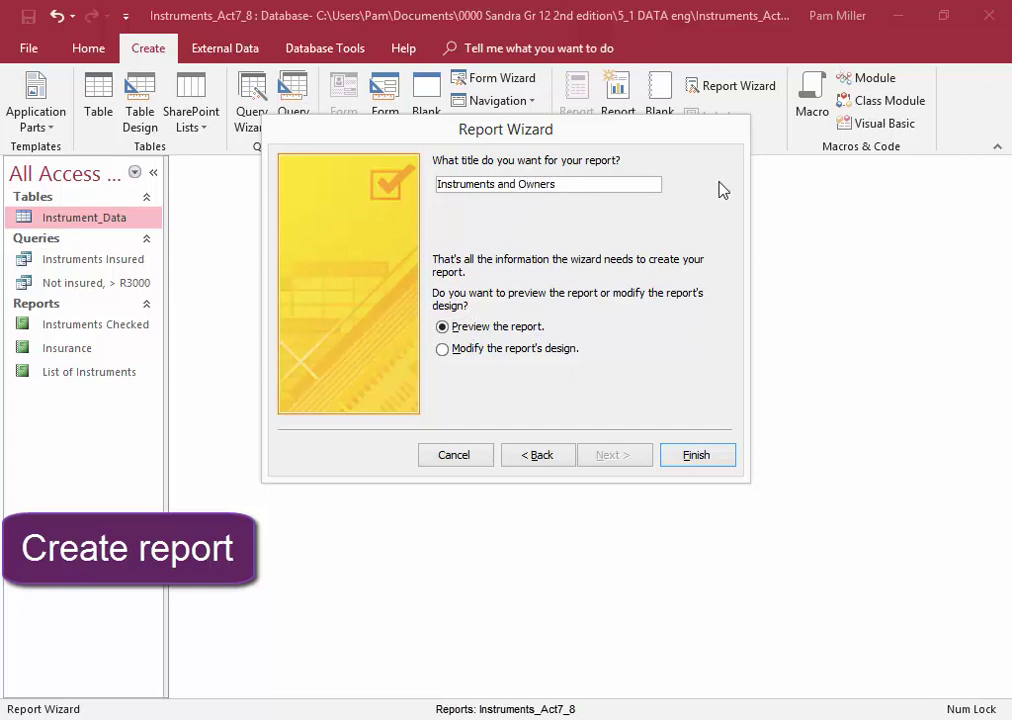
pyautogui.click(695, 456)
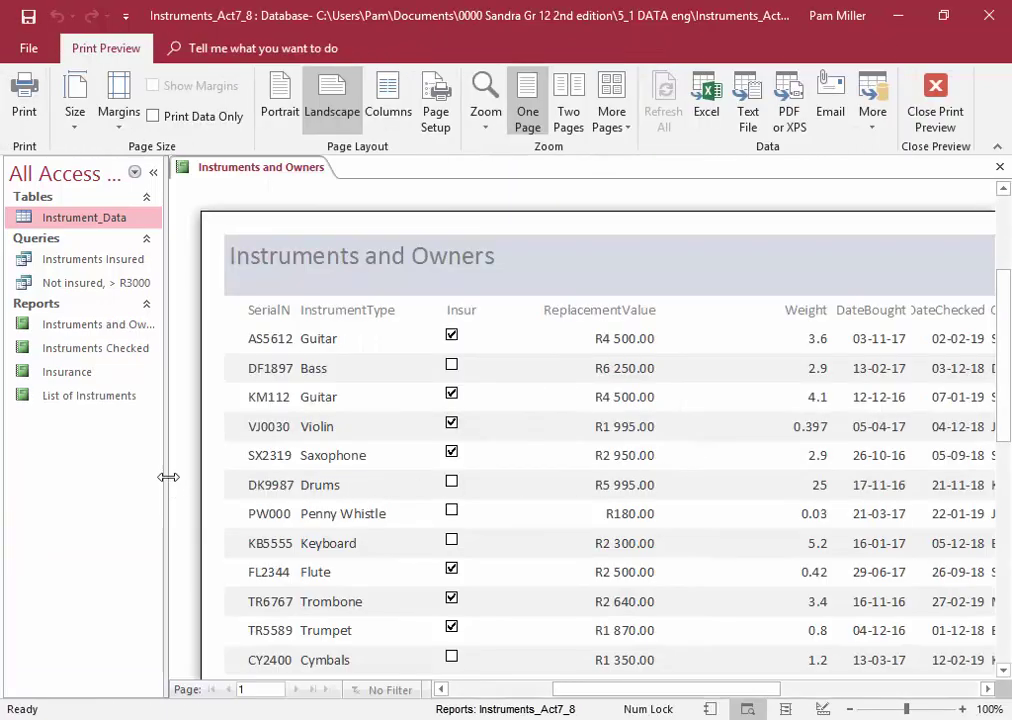
# Narrow the navigation pane and switch the Instruments and Owners report to Layout View.
pyautogui.moveTo(168, 477); pyautogui.dragTo(67, 475)
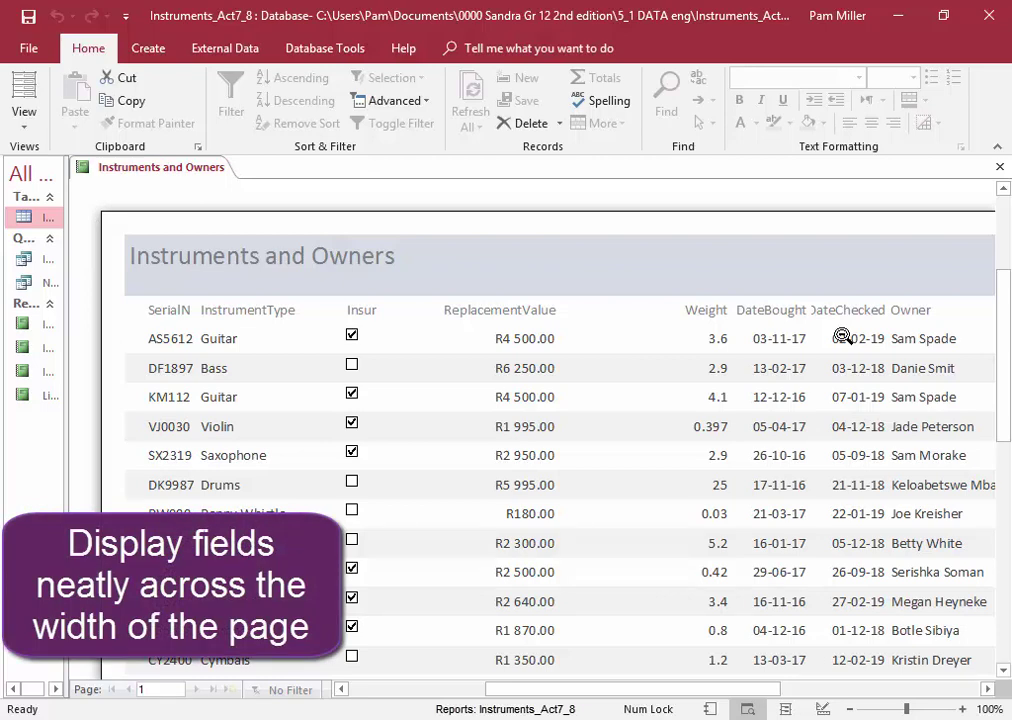
pyautogui.rightClick(137, 172)
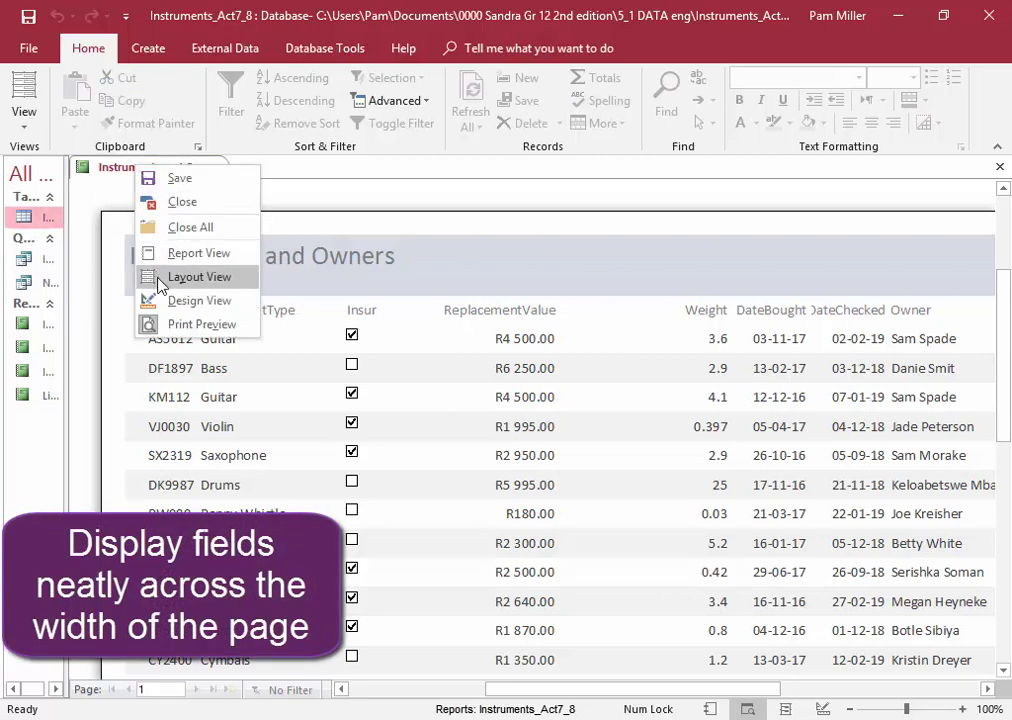
pyautogui.click(199, 277)
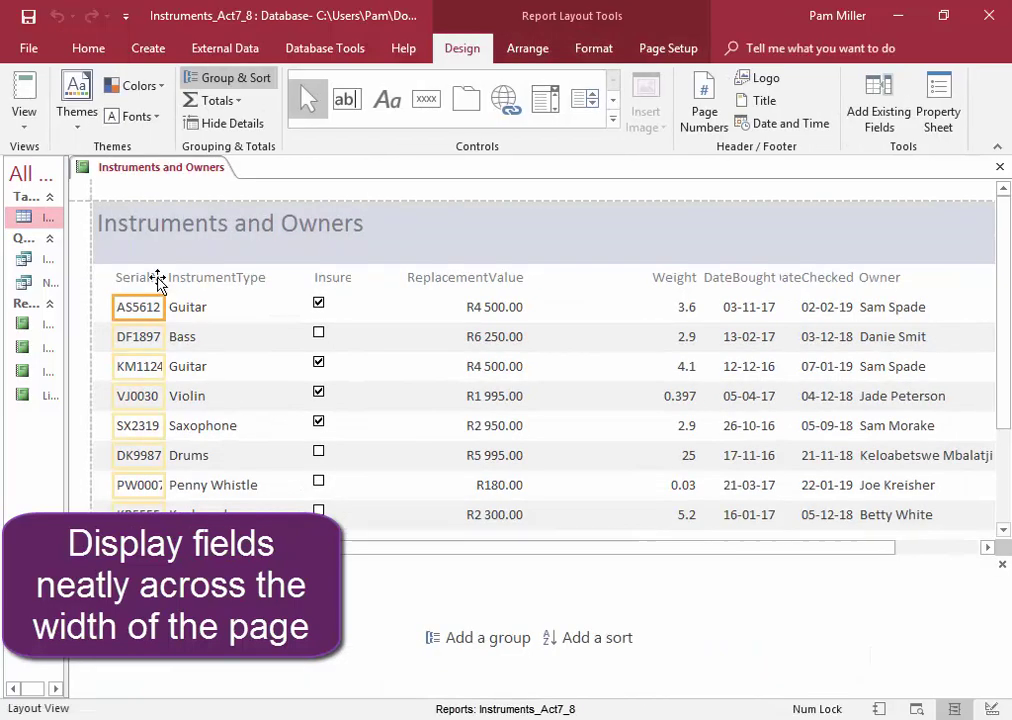
# Widen the Cell column, heading and data together, towards the Owner column so the full phone numbers fit.
pyautogui.moveTo(455, 550); pyautogui.dragTo(538, 553)
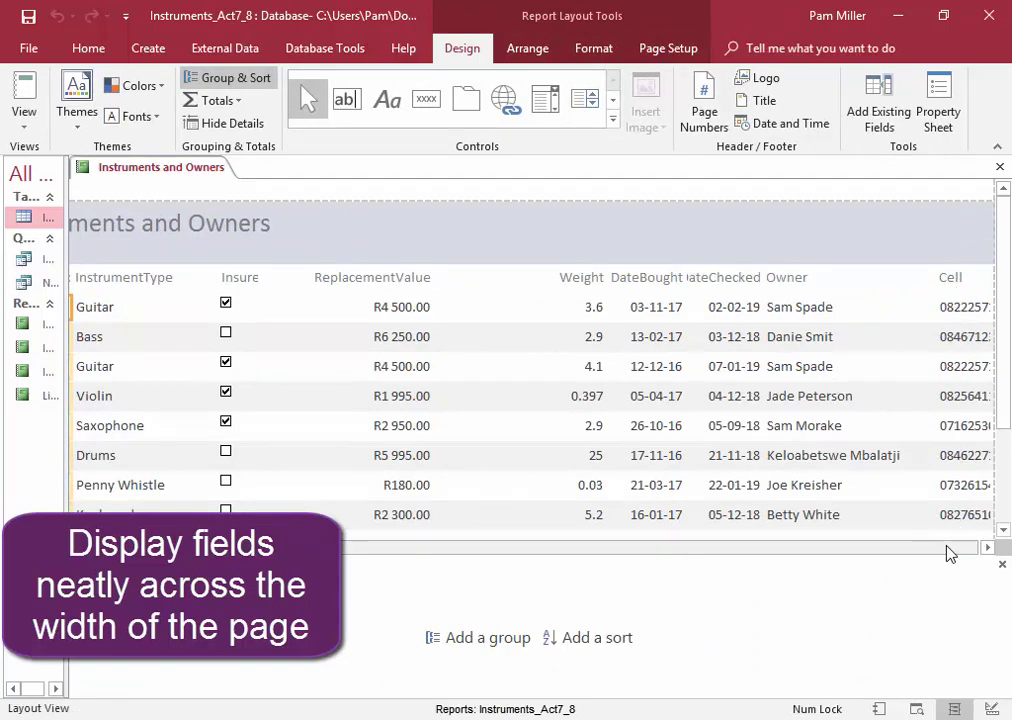
pyautogui.click(958, 280)
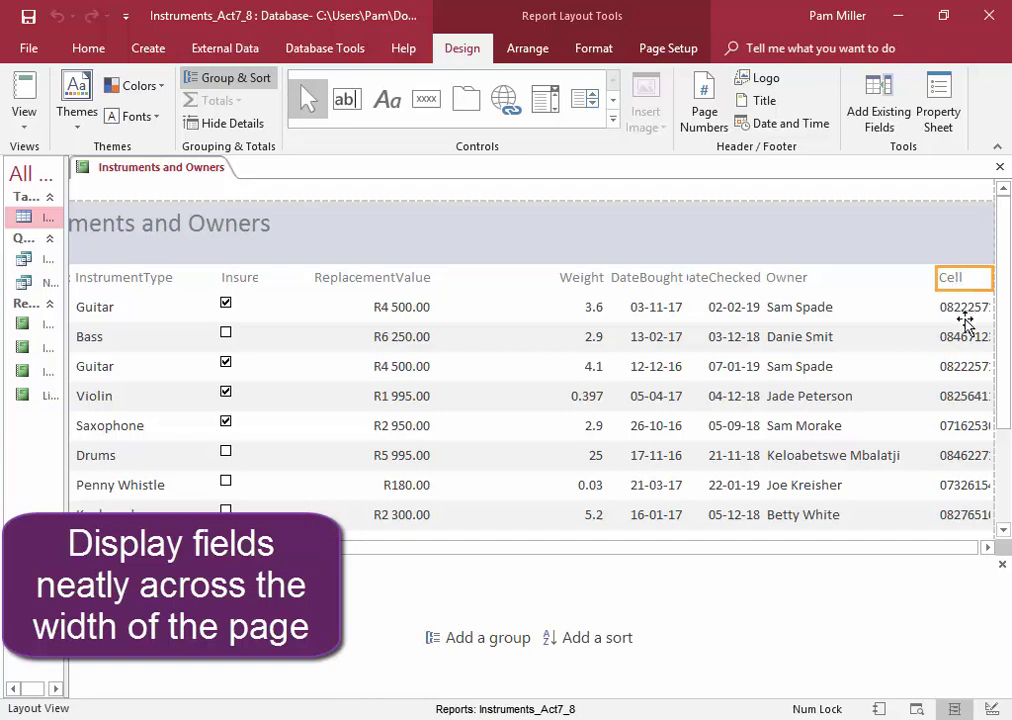
pyautogui.click(965, 318)
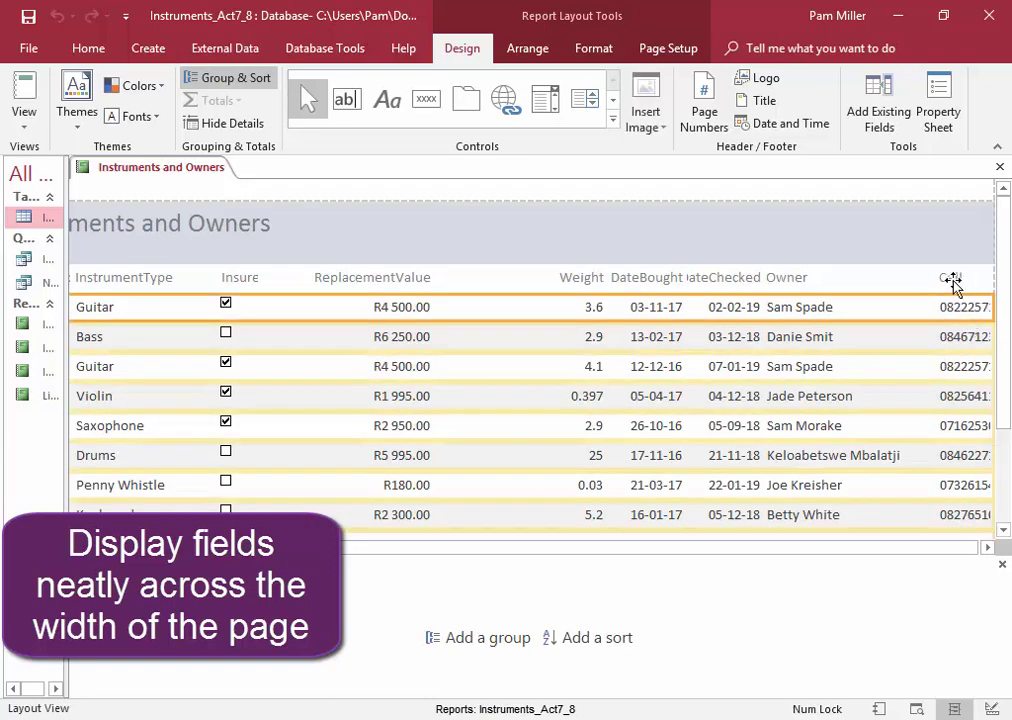
pyautogui.click(955, 279)
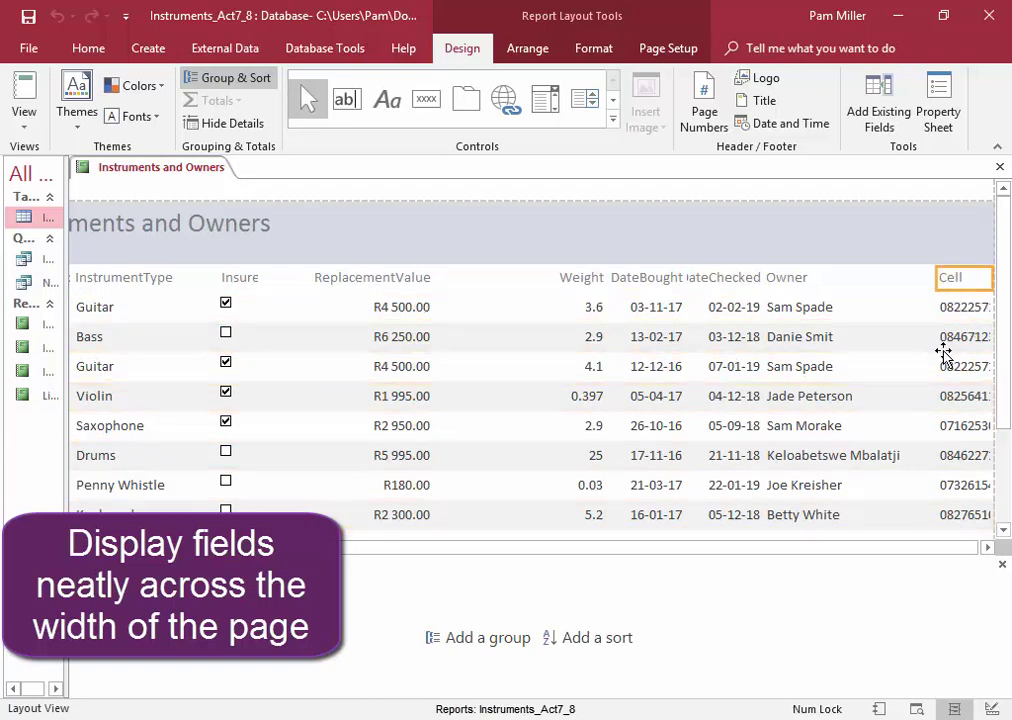
pyautogui.keyDown('ctrl'); pyautogui.click(951, 308); pyautogui.keyUp('ctrl')
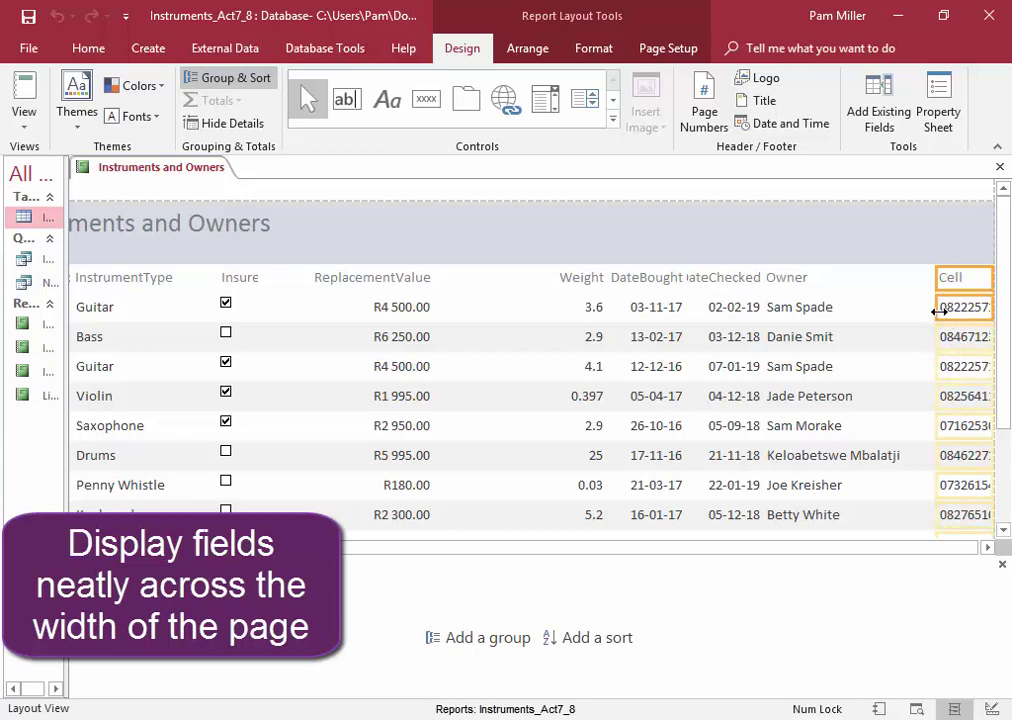
pyautogui.moveTo(940, 312); pyautogui.dragTo(910, 318)
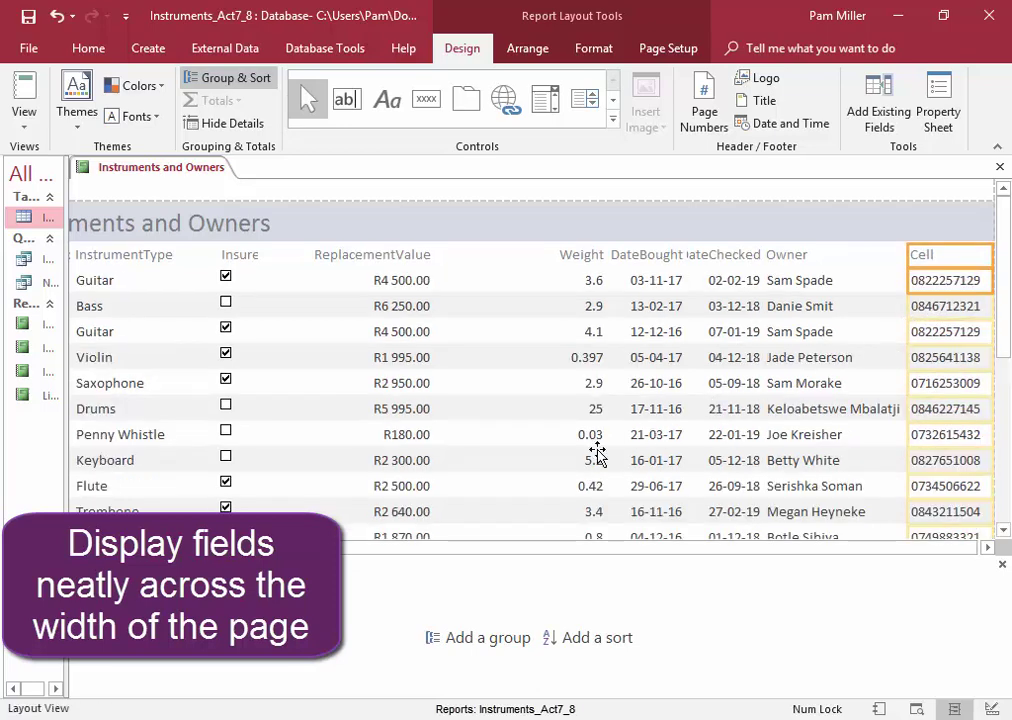
# Narrow the Weight column, heading and data together, to about half its width from the DateBought side.
pyautogui.click(549, 361)
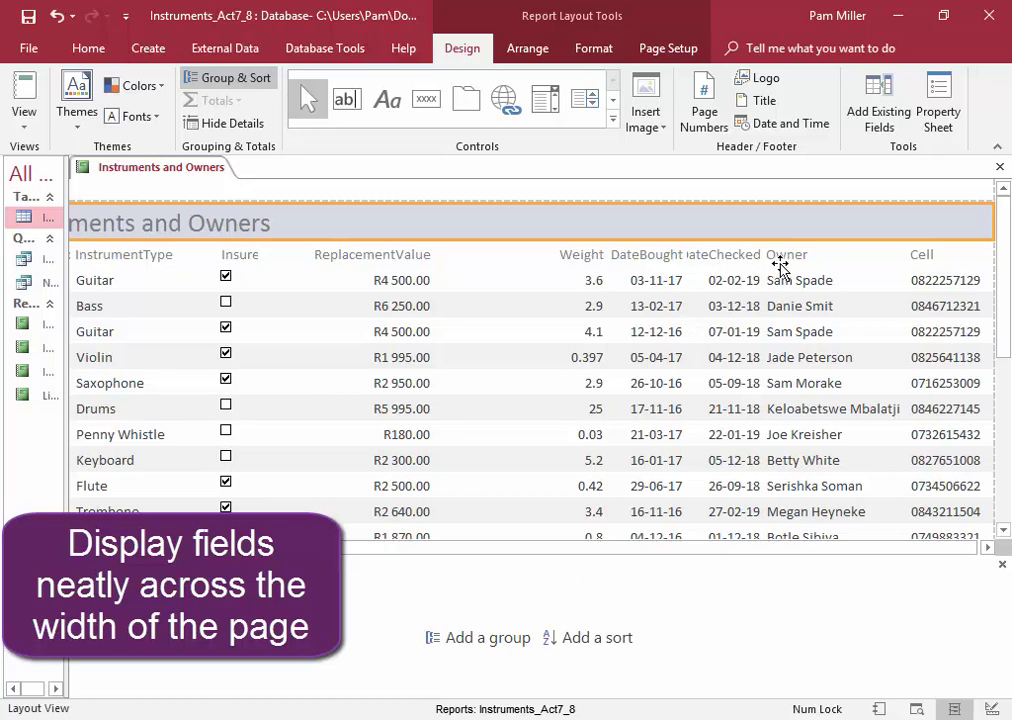
pyautogui.click(567, 258)
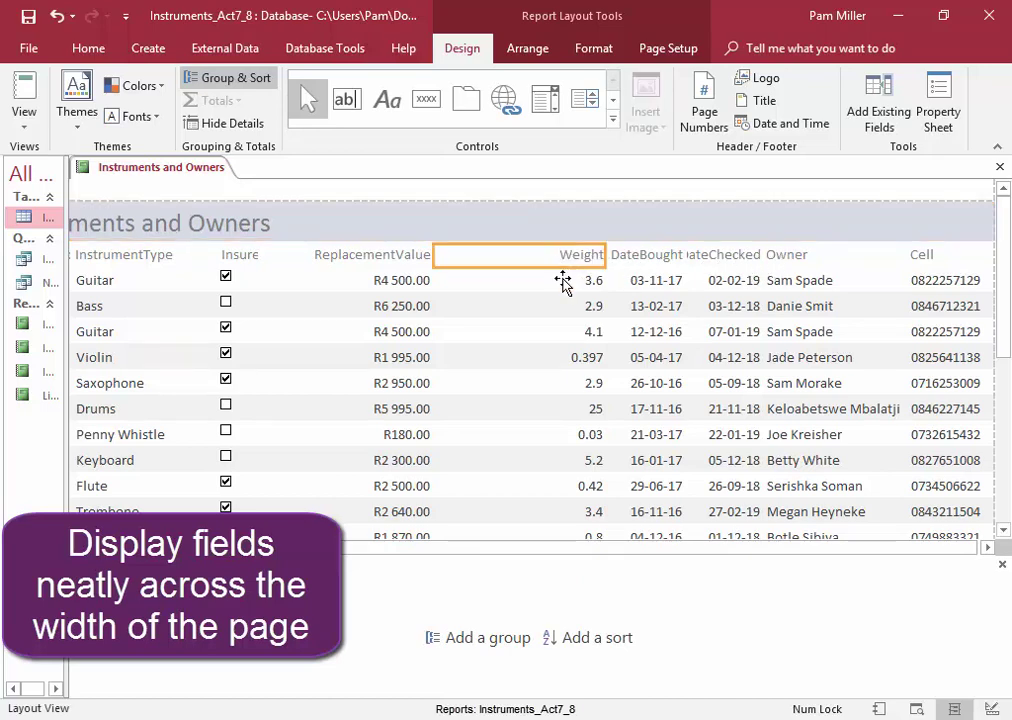
pyautogui.keyDown('shift'); pyautogui.click(563, 281); pyautogui.keyUp('shift')
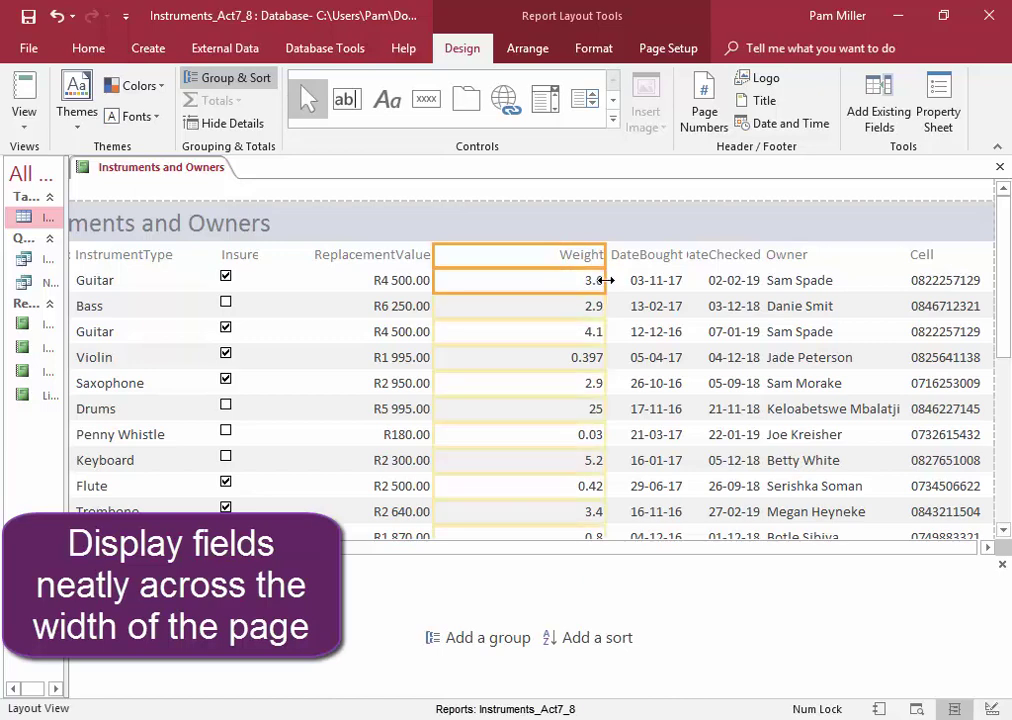
pyautogui.moveTo(600, 281); pyautogui.dragTo(521, 281)
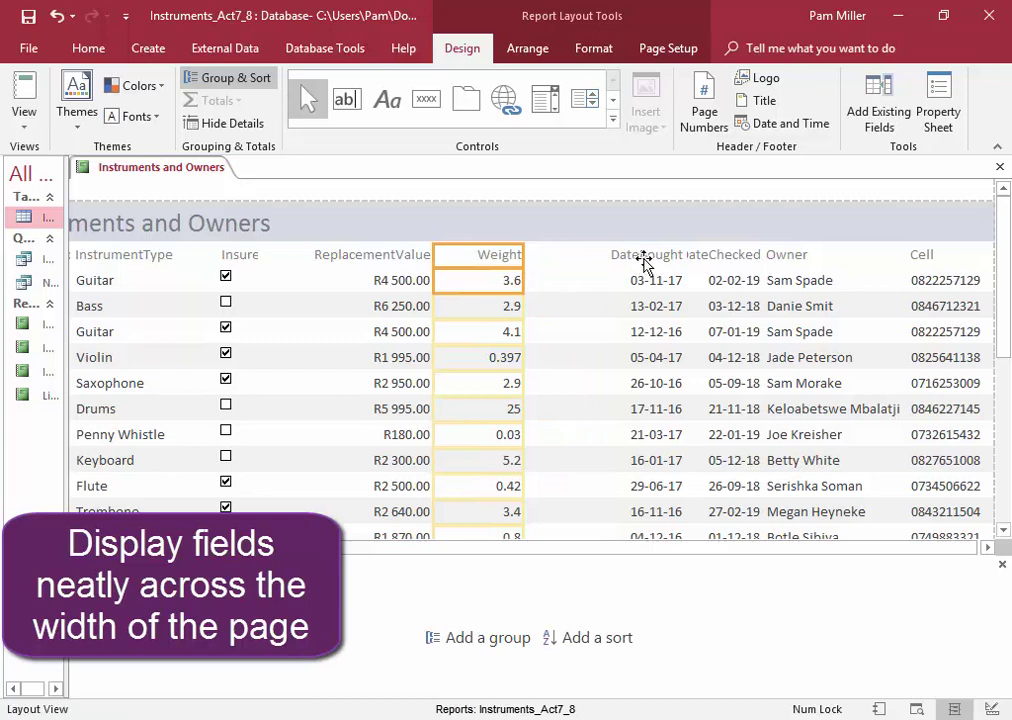
# Move the DateBought heading and data together closer to the Weight column.
pyautogui.click(644, 257)
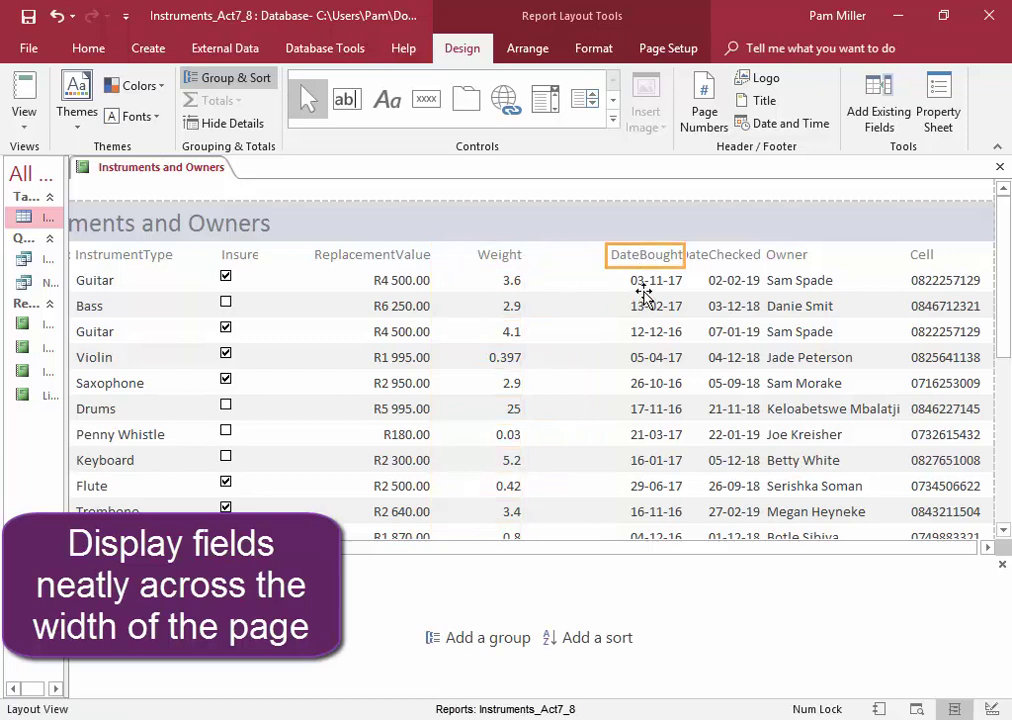
pyautogui.click(638, 296)
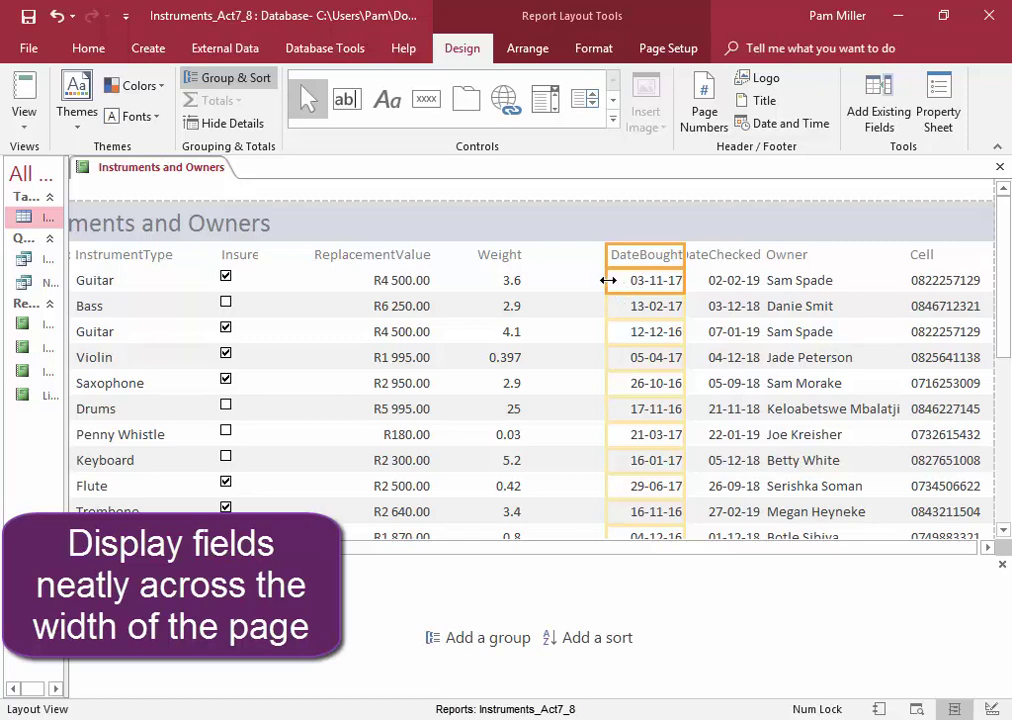
pyautogui.moveTo(620, 282); pyautogui.dragTo(593, 282)
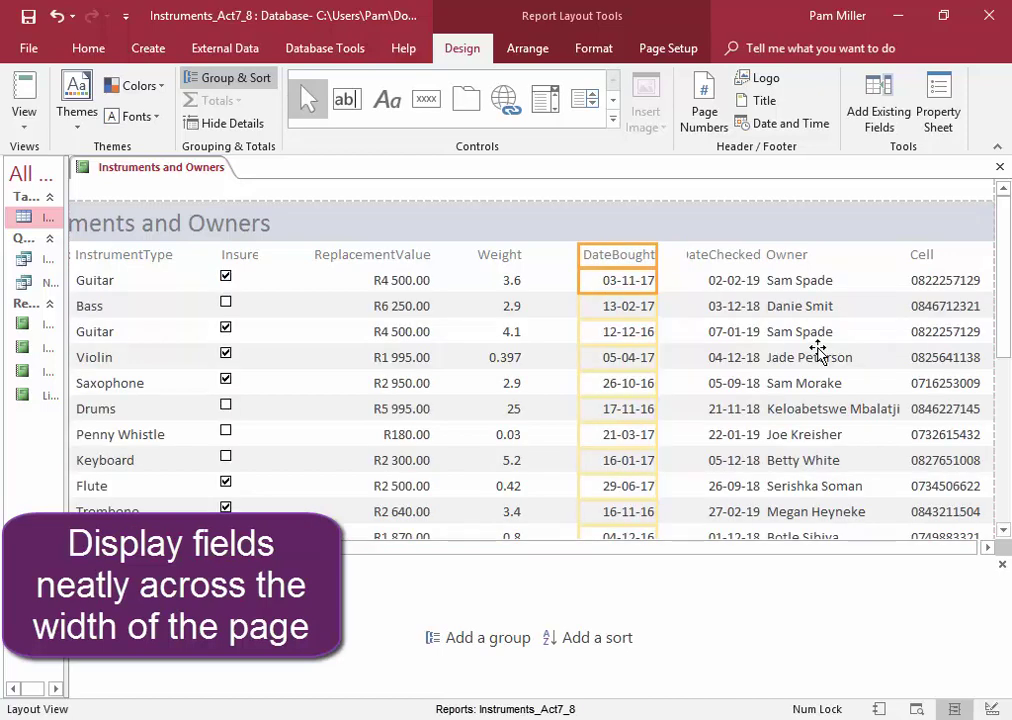
pyautogui.press('Left')
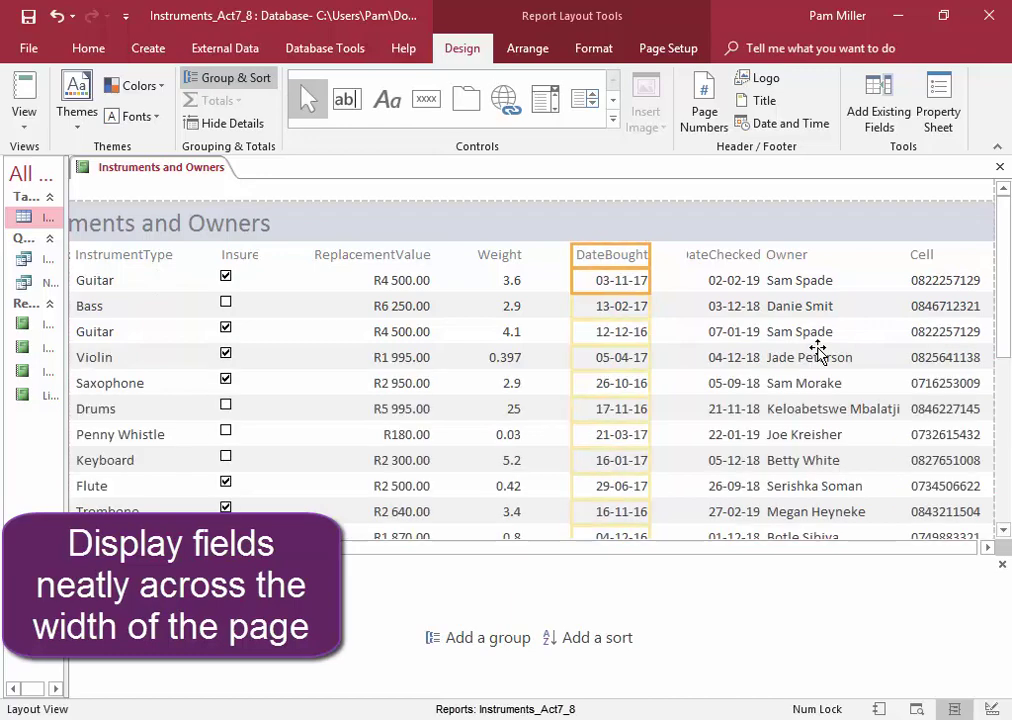
pyautogui.press('Left')
pyautogui.press('Left')
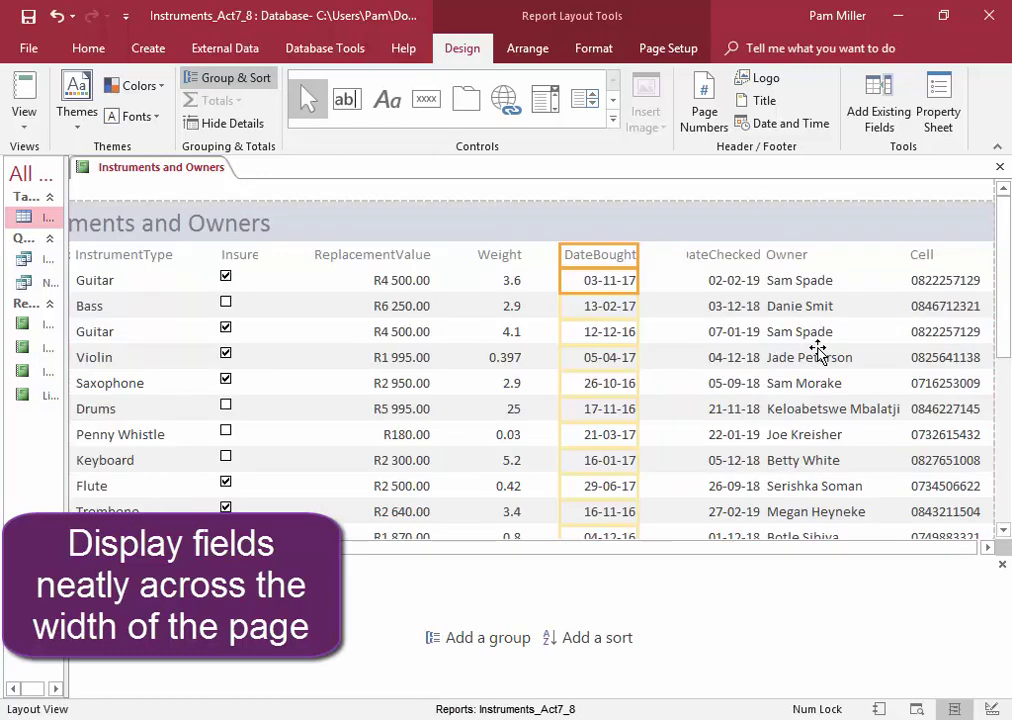
pyautogui.press('Left')
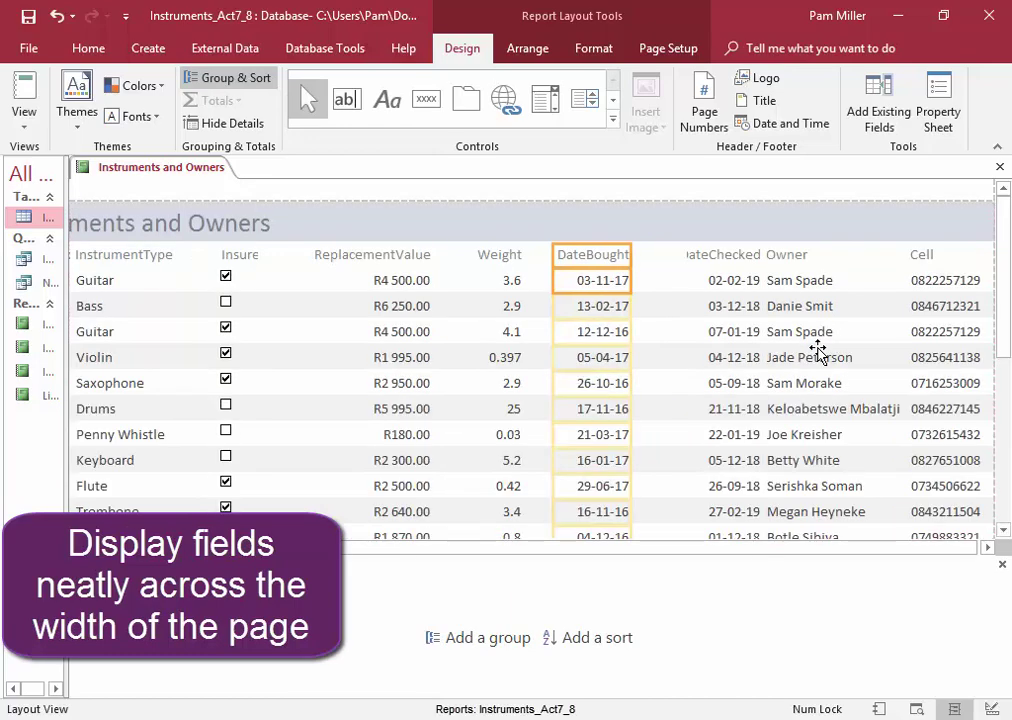
pyautogui.press('Left')
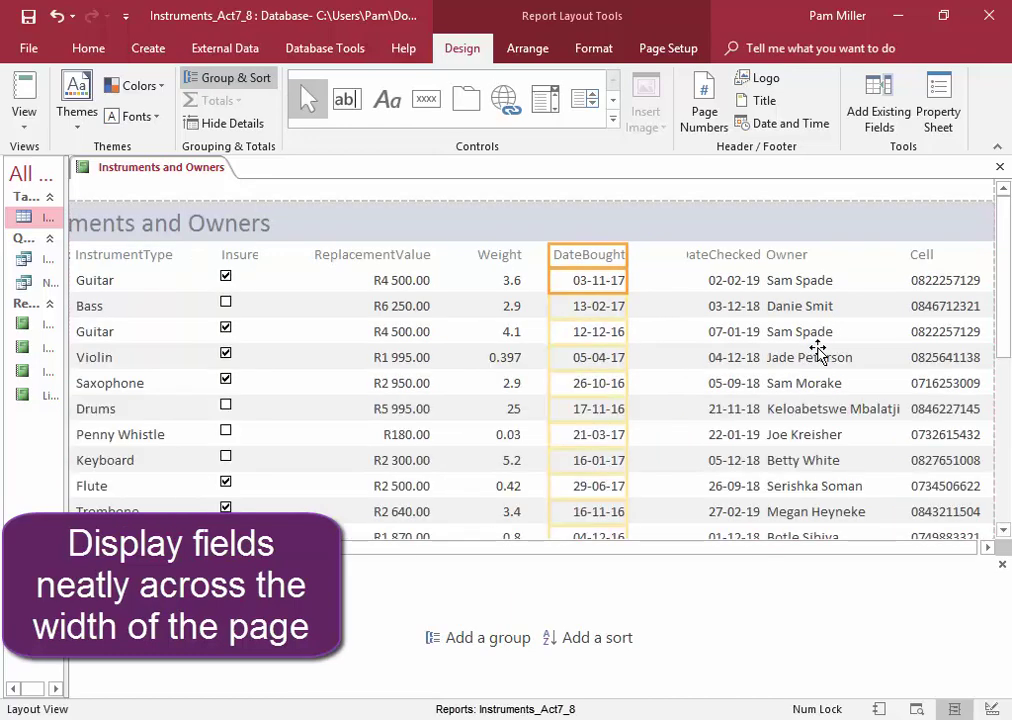
# Shift the DateChecked heading and data together towards DateBought, leaving a gap before the Owner column.
pyautogui.click(703, 262)
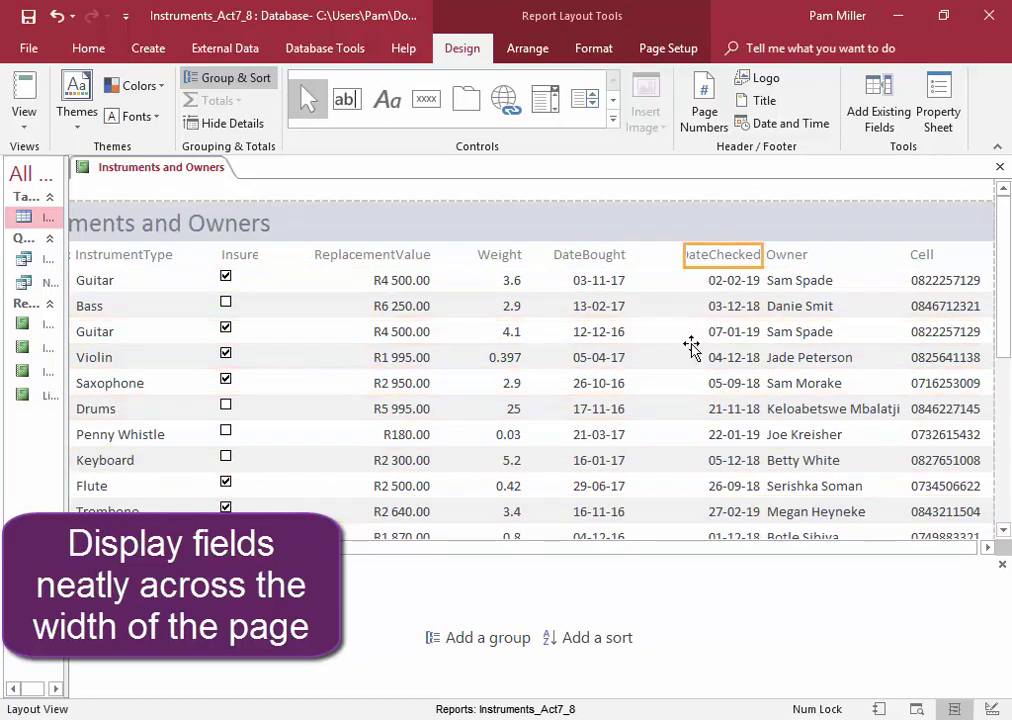
pyautogui.click(712, 282)
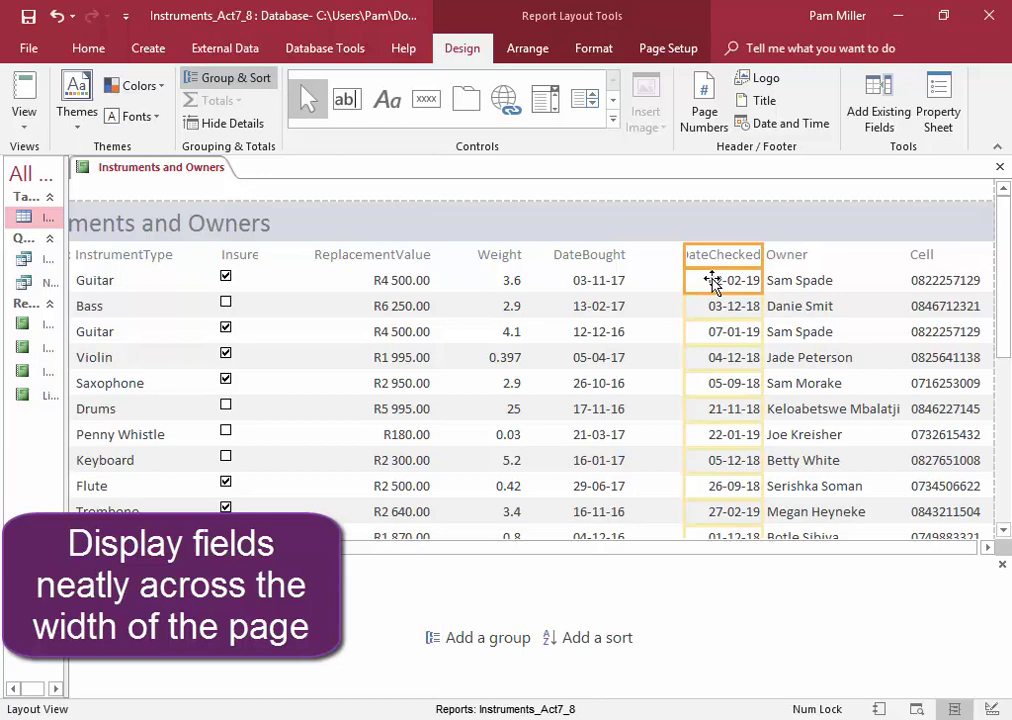
pyautogui.hotkey('ctrl', 'Left')
pyautogui.hotkey('ctrl', 'Left')
pyautogui.hotkey('ctrl', 'Left')
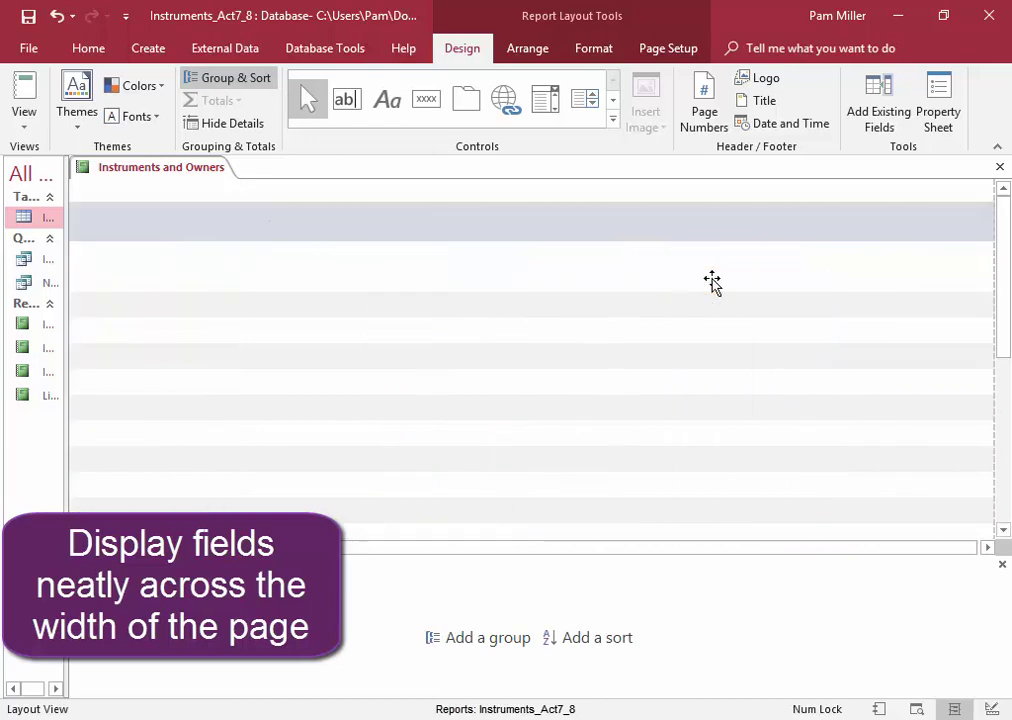
pyautogui.hotkey('ctrl', 'Left')
pyautogui.hotkey('ctrl', 'Left')
pyautogui.hotkey('ctrl', 'Left')
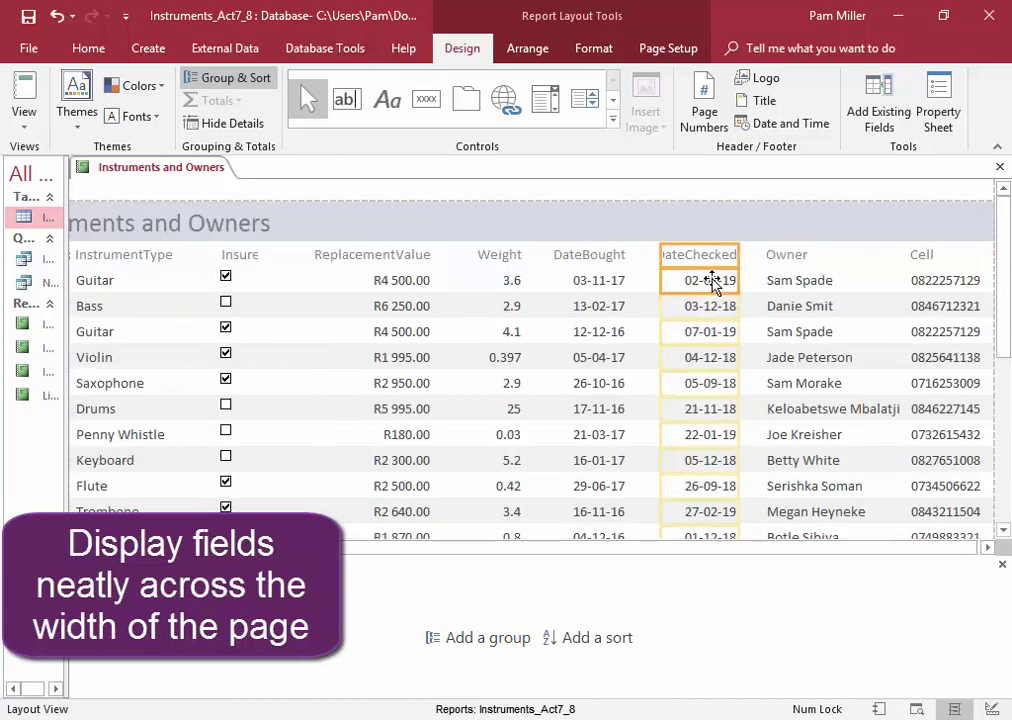
# Widen only the DateChecked heading towards DateBought so its full label fits.
pyautogui.click(738, 310)
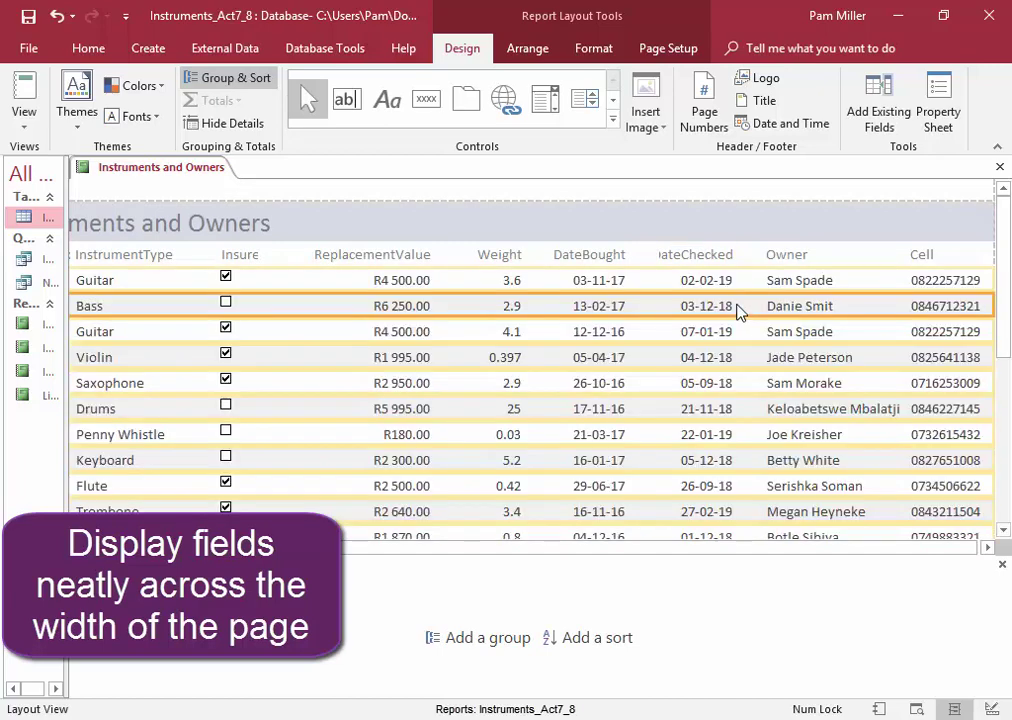
pyautogui.click(704, 262)
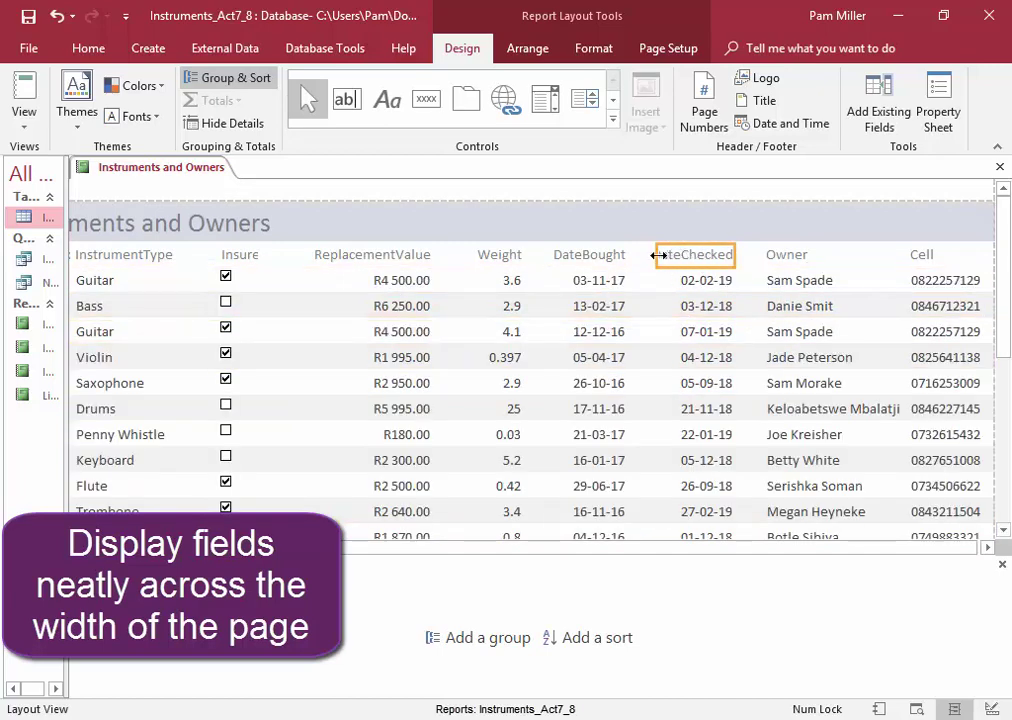
pyautogui.moveTo(659, 255); pyautogui.dragTo(647, 255)
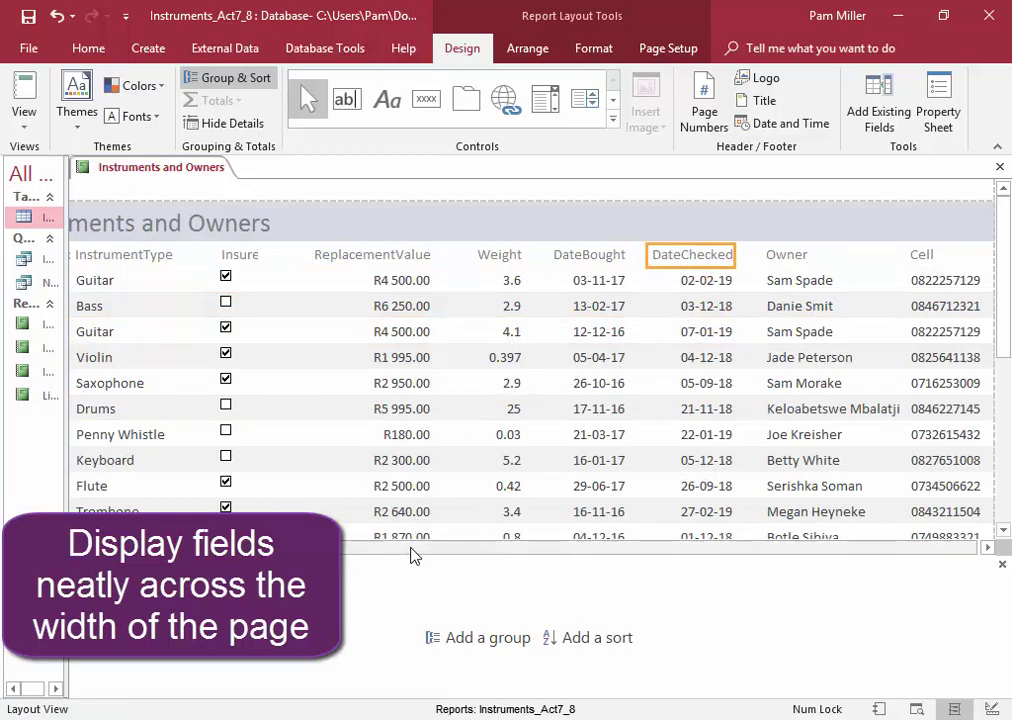
# Move the Insured heading and its check boxes together away from InstrumentType, towards the ReplacementValue column.
pyautogui.moveTo(413, 551); pyautogui.dragTo(322, 551)
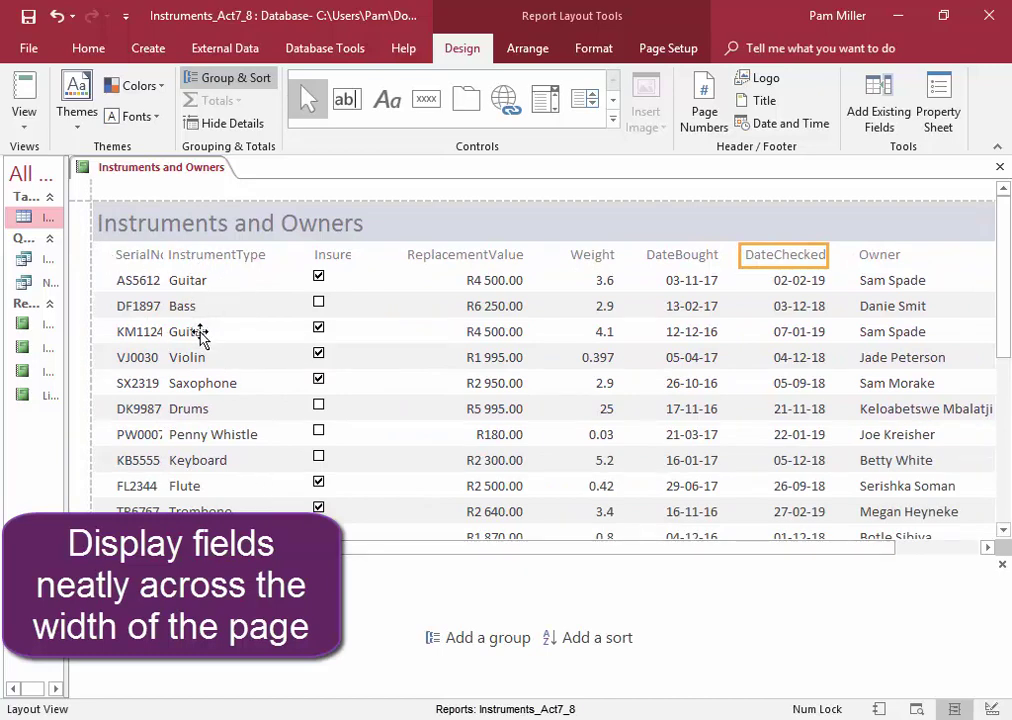
pyautogui.click(336, 258)
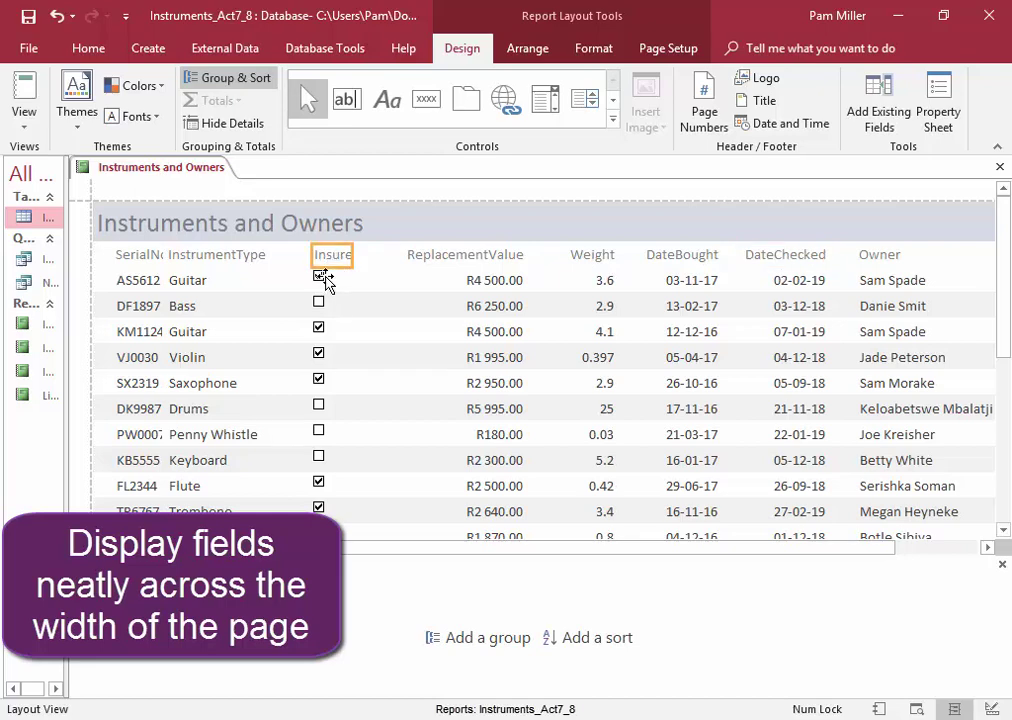
pyautogui.click(322, 278)
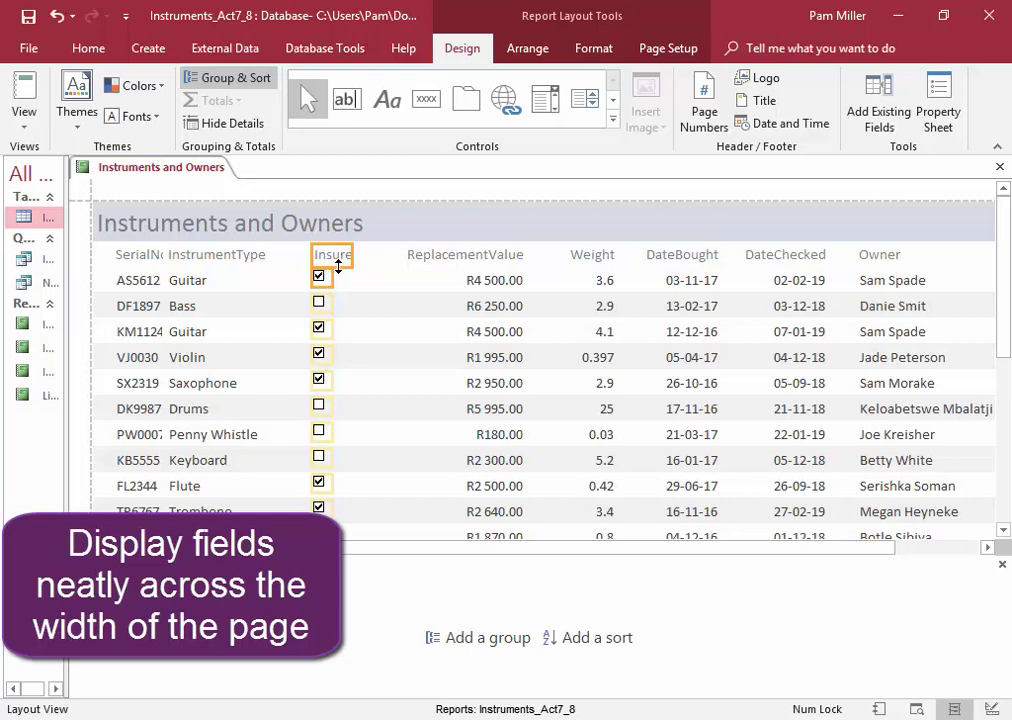
pyautogui.moveTo(340, 260)
pyautogui.mouseDown()
pyautogui.moveTo(364, 262)
pyautogui.moveTo(343, 258)
pyautogui.mouseUp()
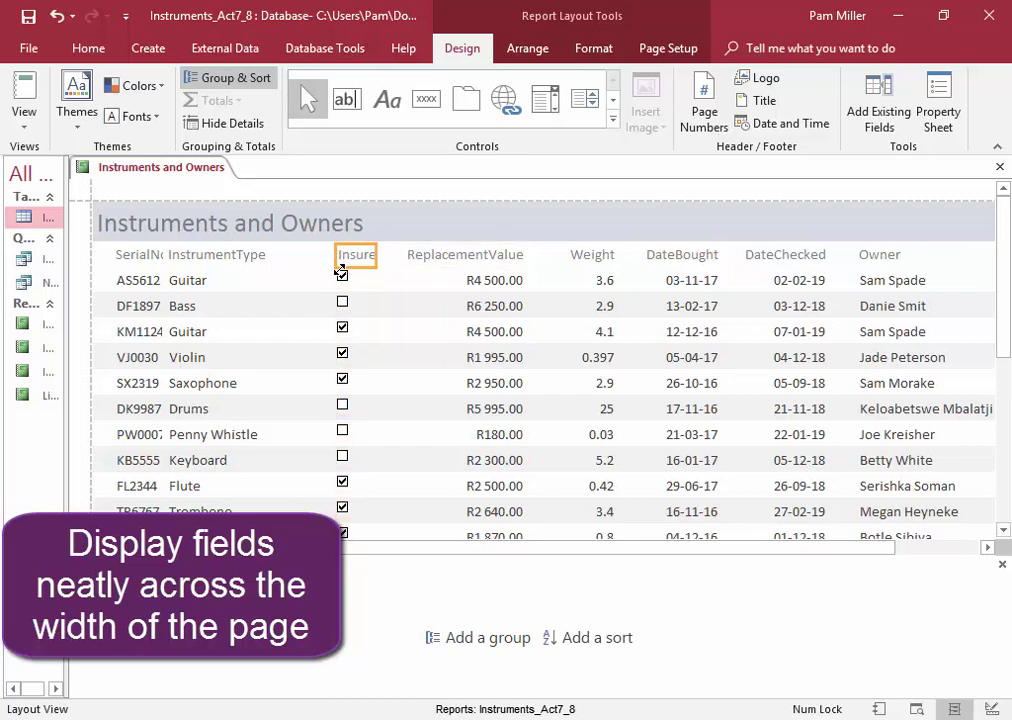
# Try shifting the Insured heading and check boxes further towards ReplacementValue, and undo that move.
pyautogui.click(341, 273)
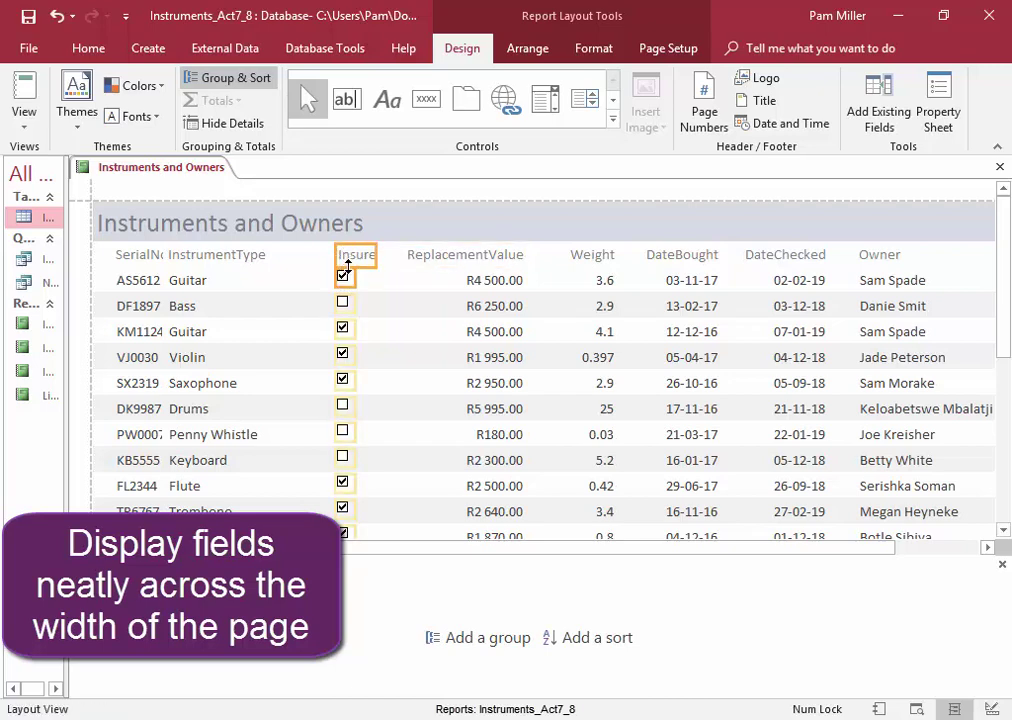
pyautogui.moveTo(352, 268); pyautogui.dragTo(368, 281)
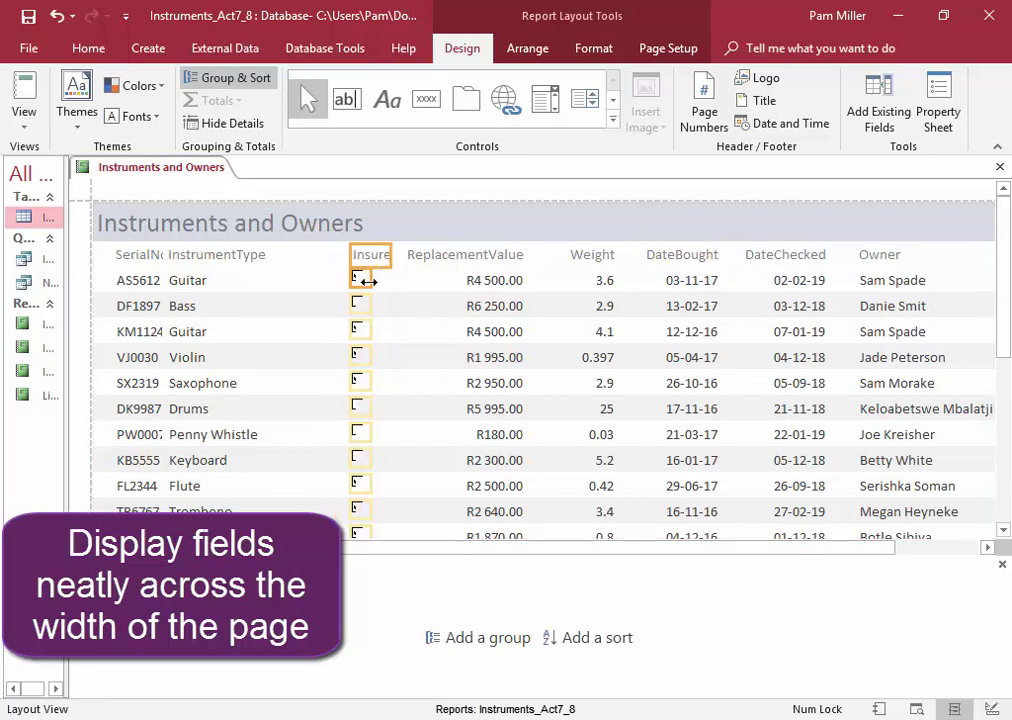
pyautogui.click(265, 333)
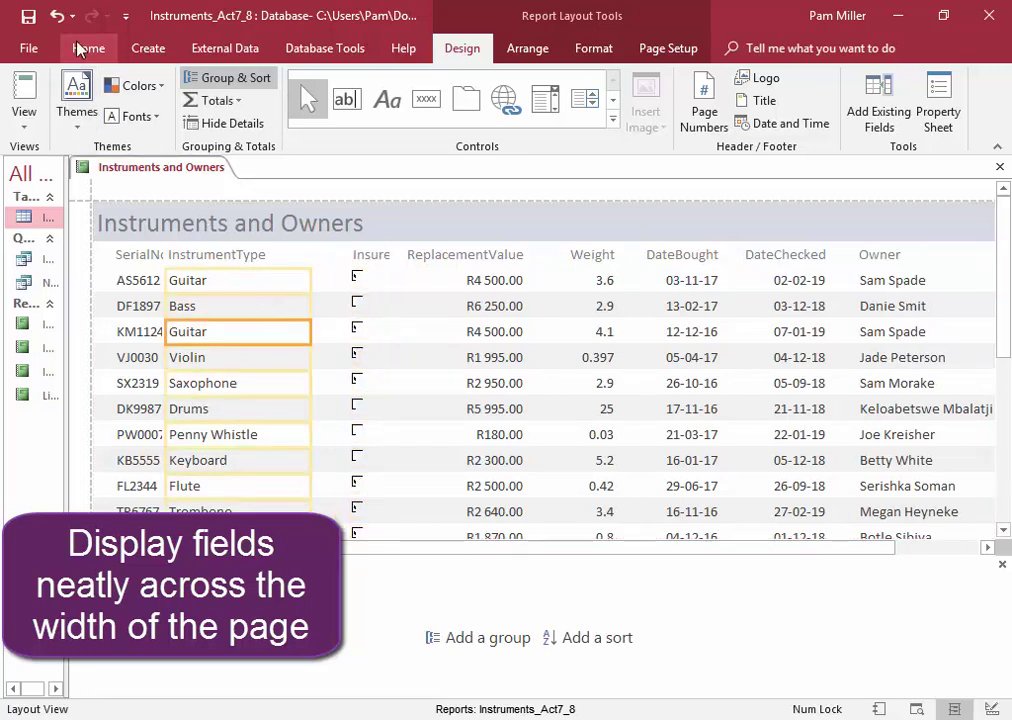
pyautogui.click(56, 16)
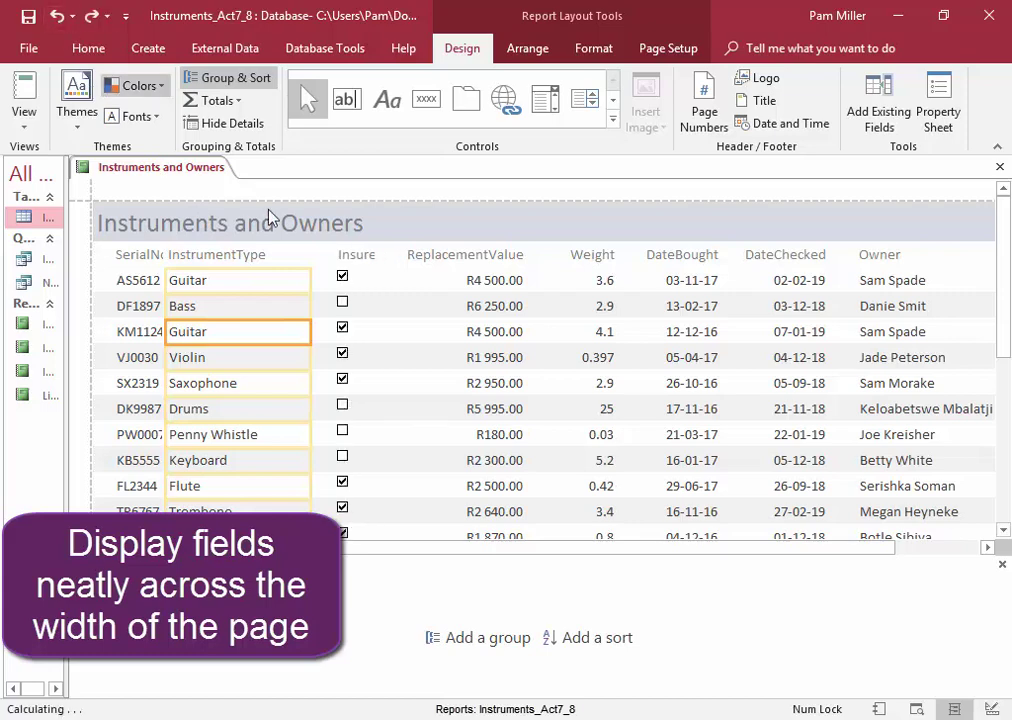
# Narrow the ReplacementValue column, heading and data together, from the Insured side so it no longer overlaps the Insured heading.
pyautogui.click(380, 330)
pyautogui.click(366, 258)
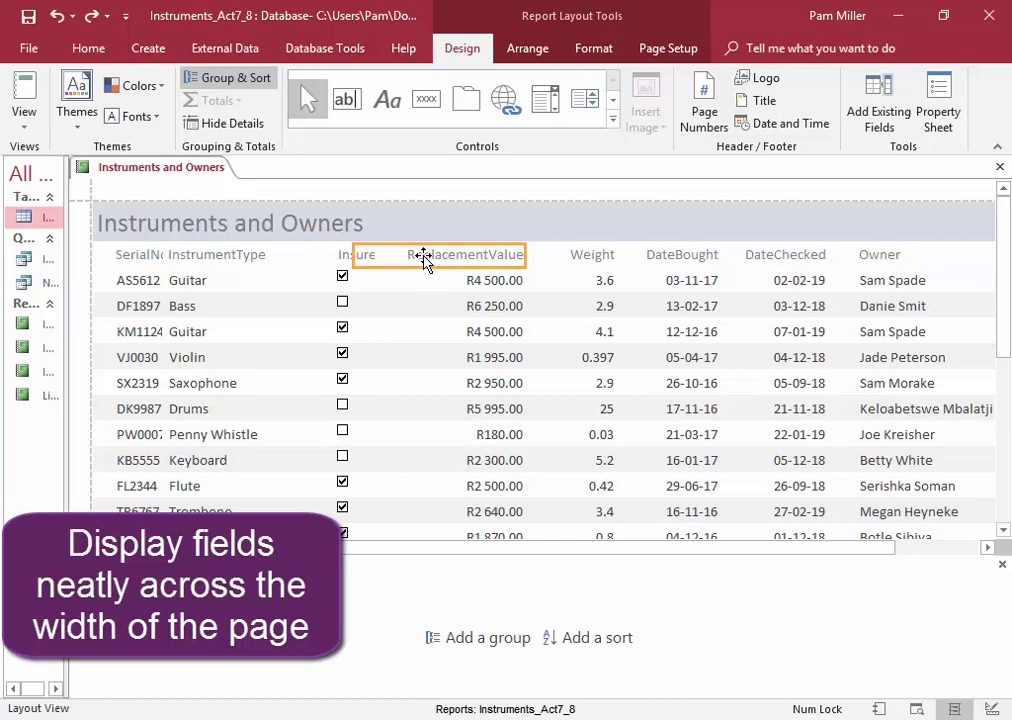
pyautogui.click(419, 312)
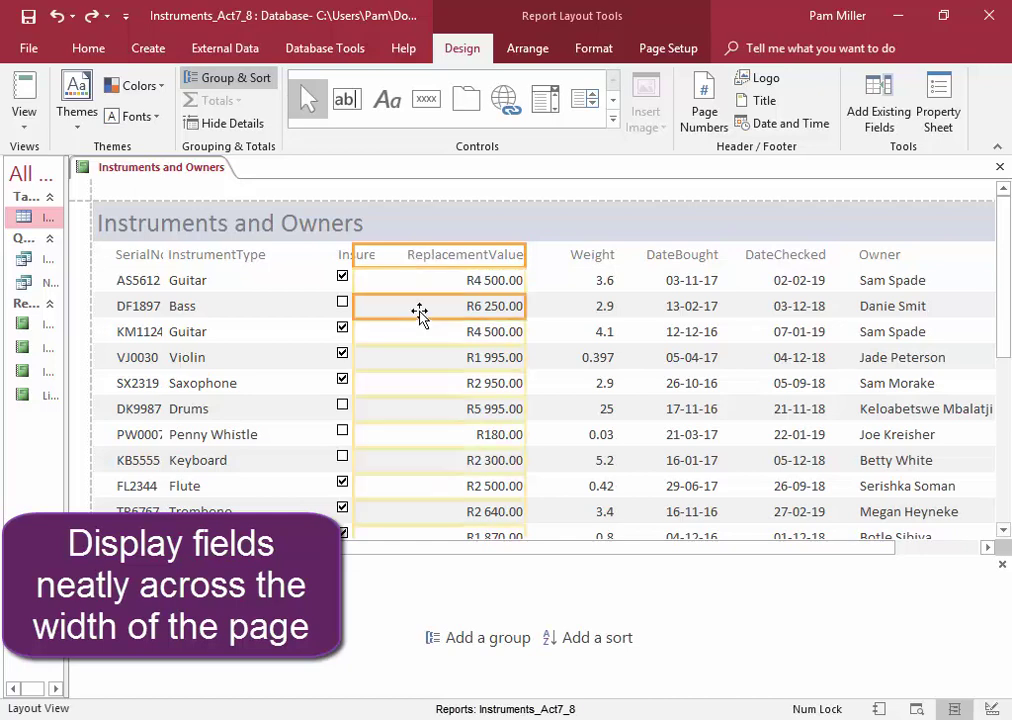
pyautogui.moveTo(354, 259); pyautogui.dragTo(396, 256)
# Move the Insured heading and check boxes together closer to the ReplacementValue heading.
pyautogui.click(368, 258)
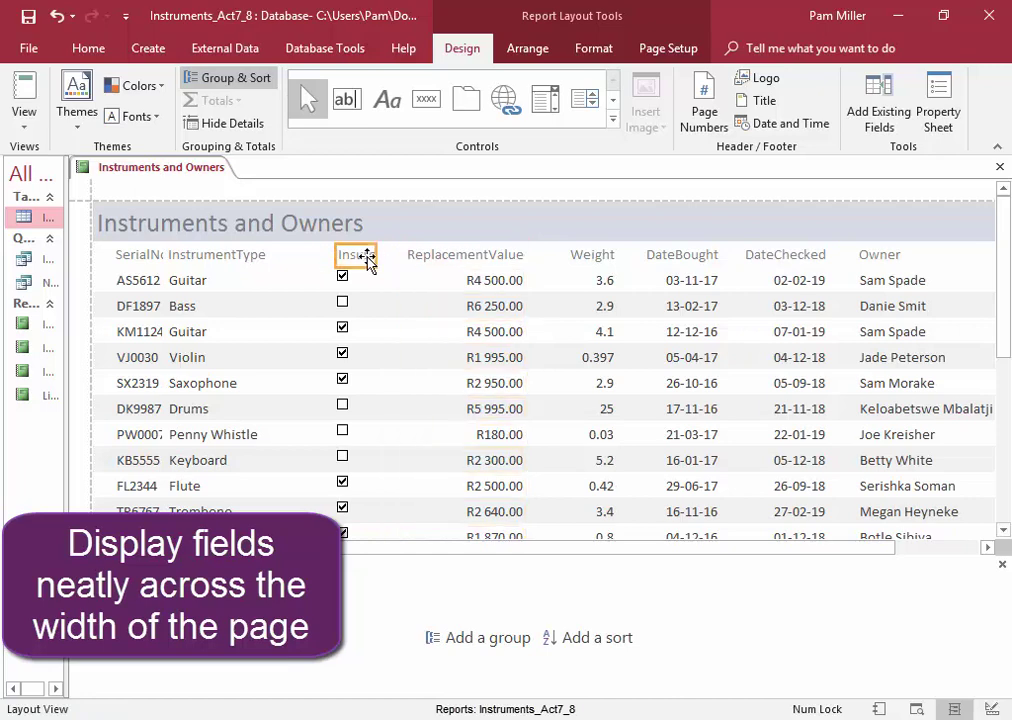
pyautogui.click(361, 277)
pyautogui.click(356, 260)
pyautogui.click(345, 277)
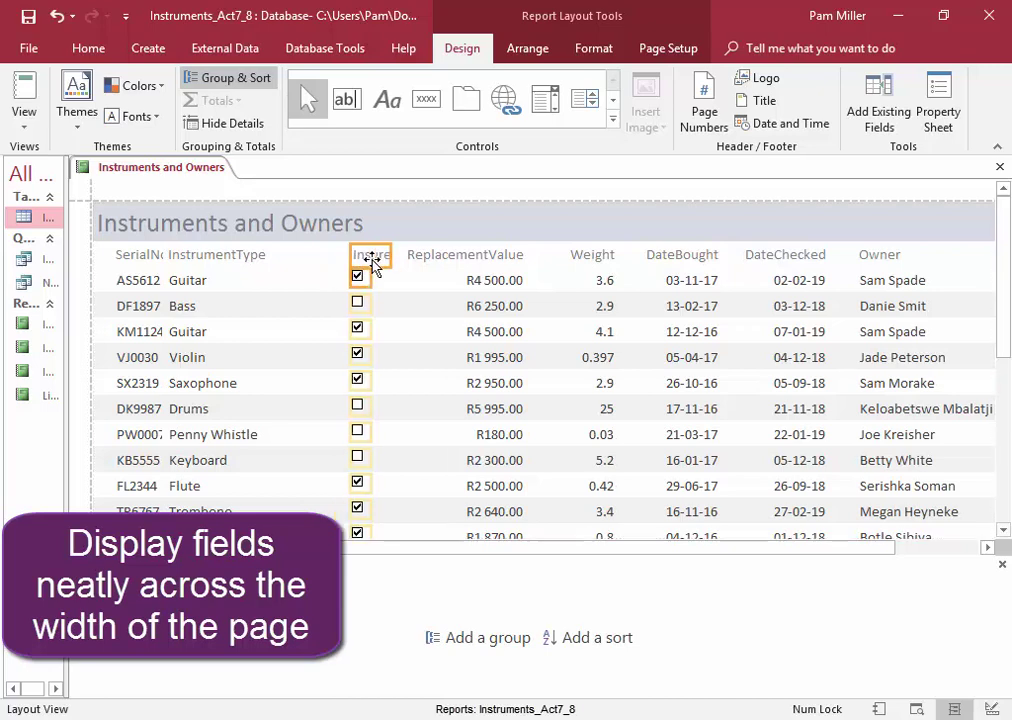
pyautogui.moveTo(375, 264); pyautogui.dragTo(422, 372)
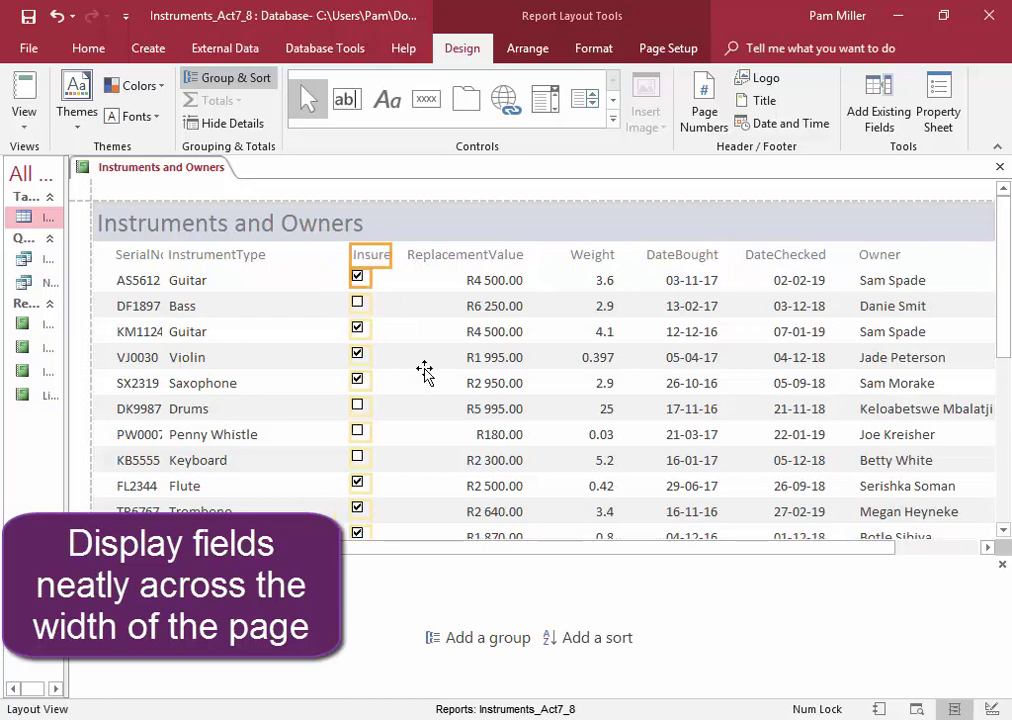
# Shift the InstrumentType heading and data together towards Insured, leaving a gap after the SerialNo column.
pyautogui.click(205, 256)
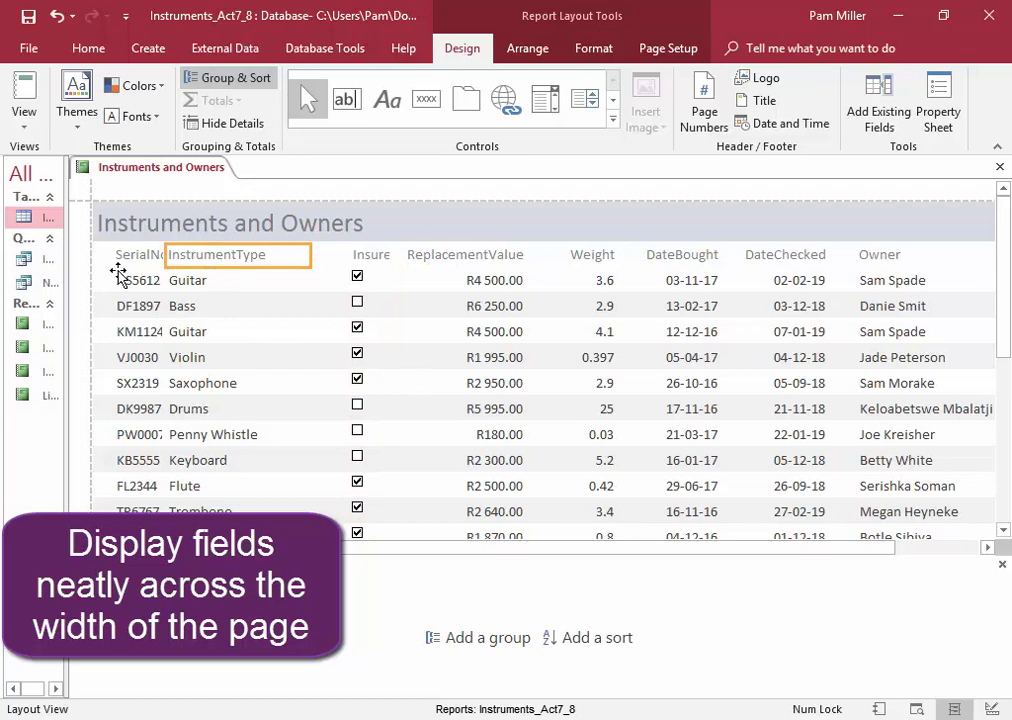
pyautogui.click(212, 283)
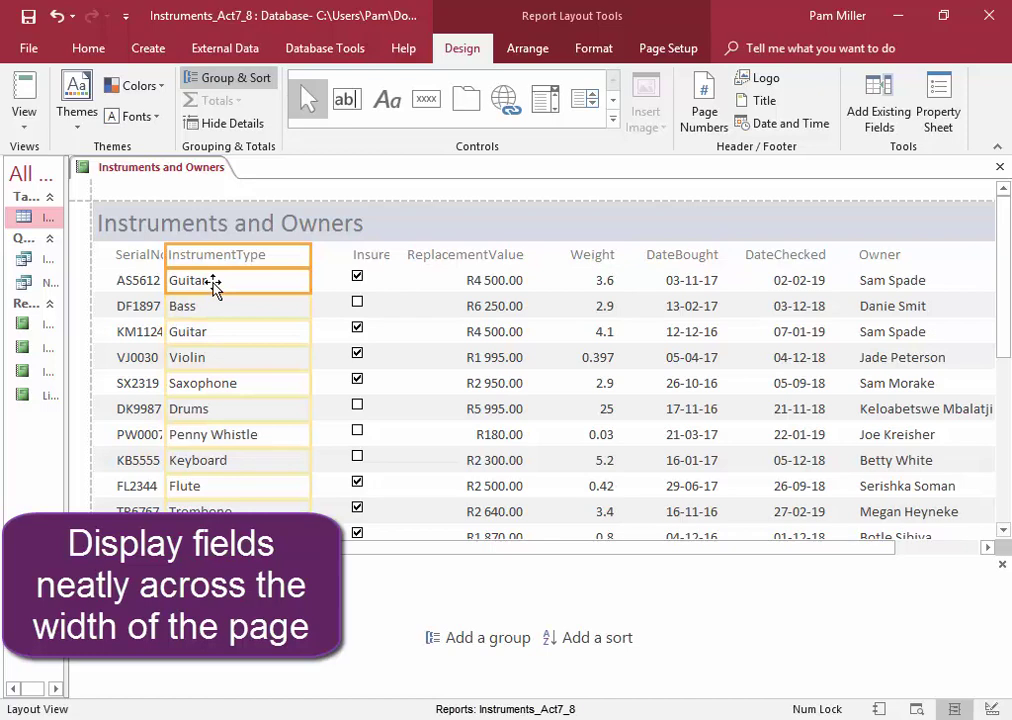
pyautogui.moveTo(213, 283); pyautogui.dragTo(250, 283)
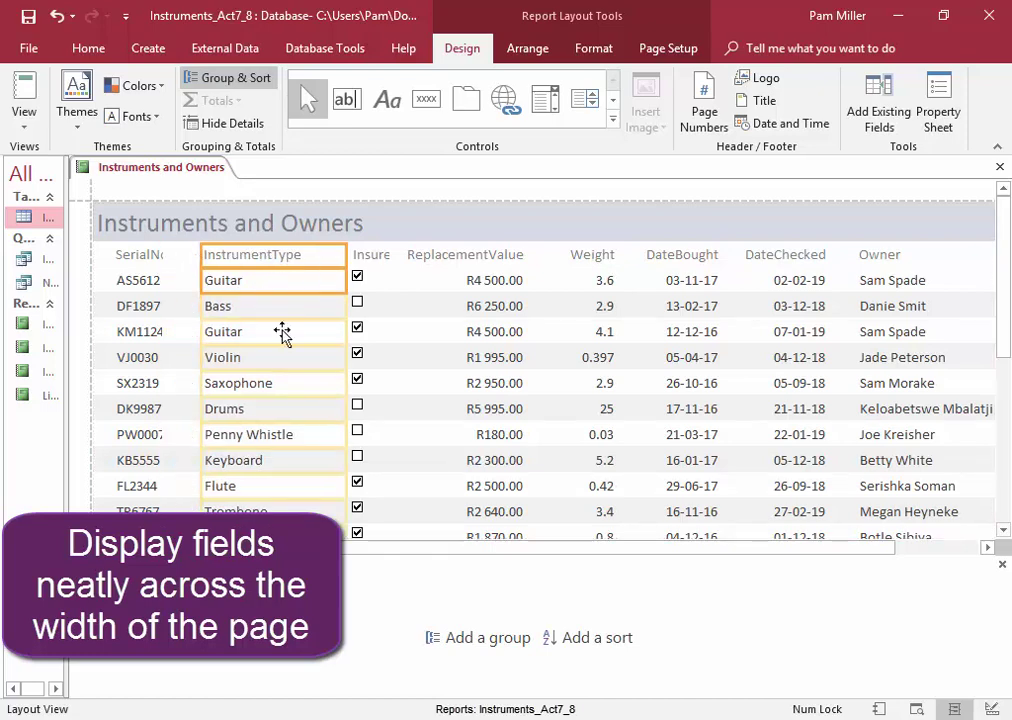
pyautogui.click(397, 393)
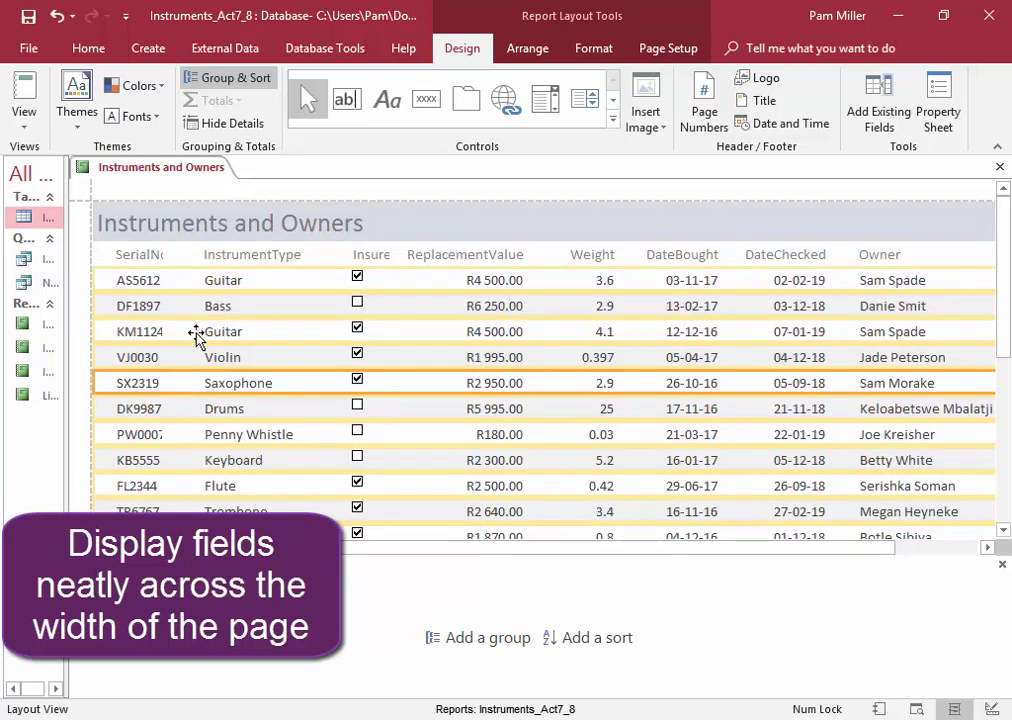
# Widen the SerialNo and Insured headings so that both labels fit in full.
pyautogui.click(124, 255)
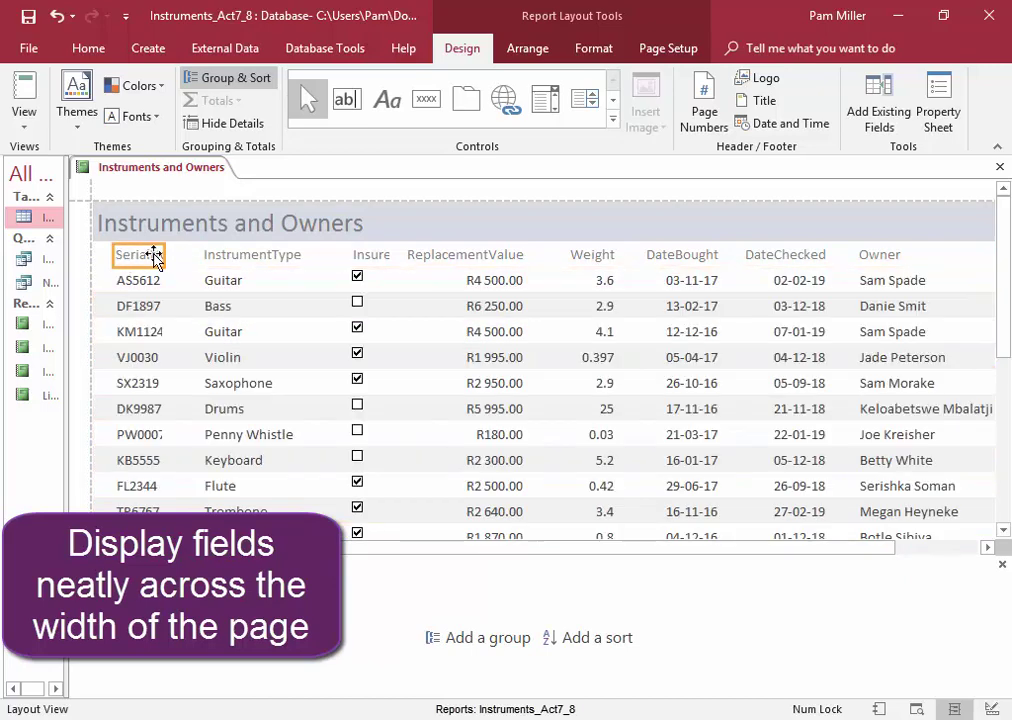
pyautogui.moveTo(162, 254); pyautogui.dragTo(171, 254)
pyautogui.click(376, 262)
pyautogui.click(389, 260)
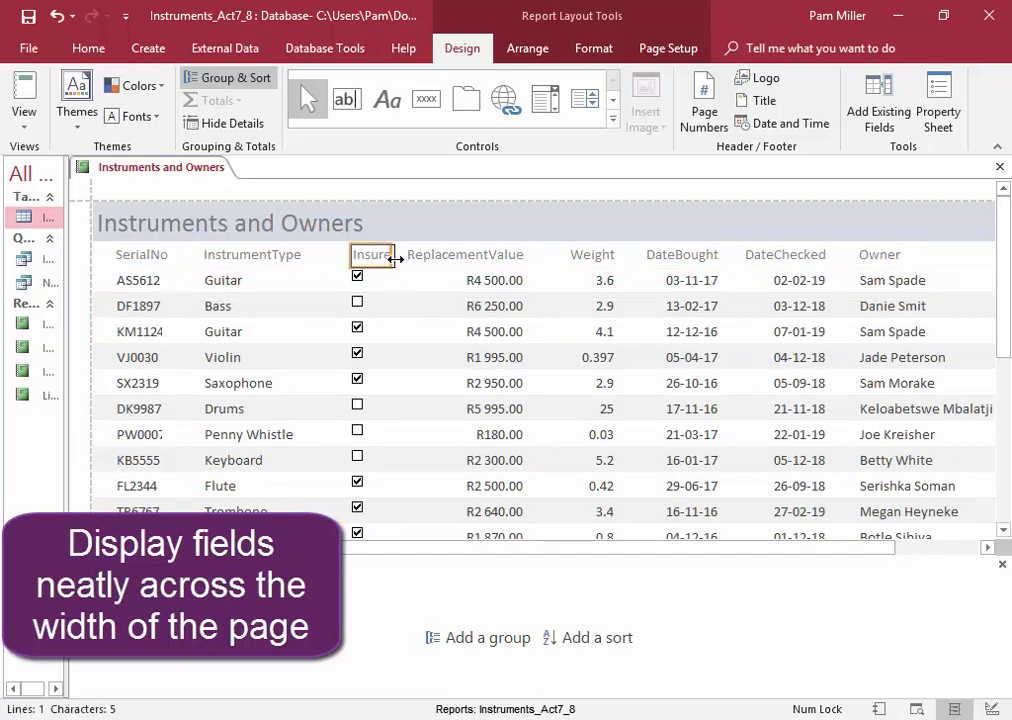
pyautogui.moveTo(396, 260); pyautogui.dragTo(401, 263)
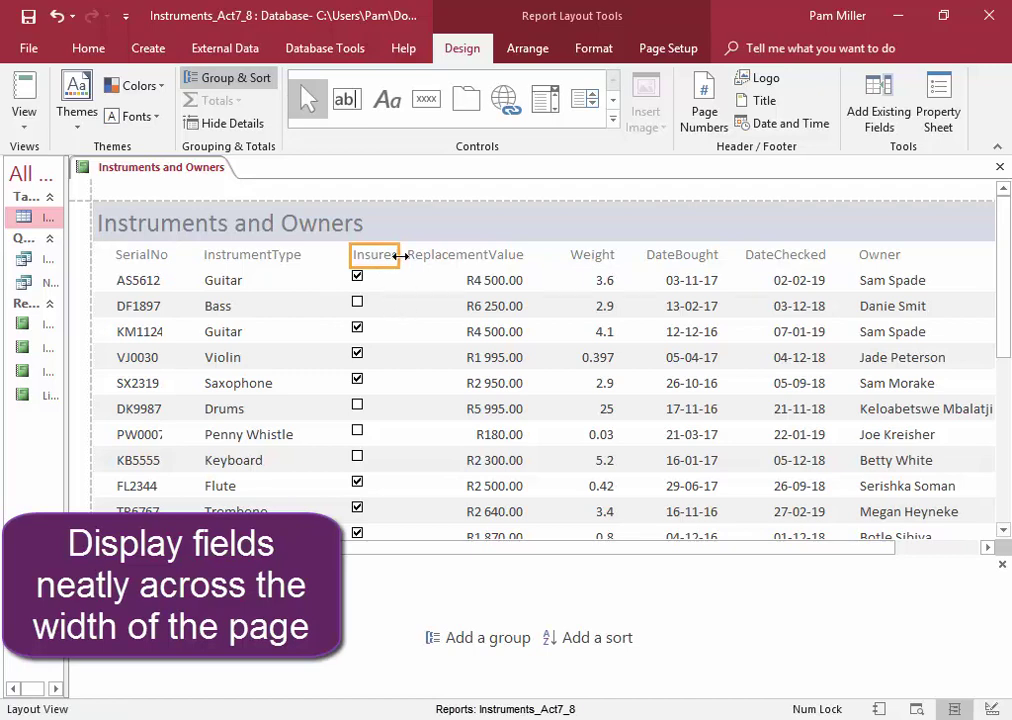
pyautogui.click(399, 255)
pyautogui.moveTo(403, 255); pyautogui.dragTo(404, 262)
# Reposition the Insured heading and check boxes closer to InstrumentType by extending their InstrumentType side and trimming their ReplacementValue side.
pyautogui.keyDown('shift'); pyautogui.click(359, 280); pyautogui.keyUp('shift')
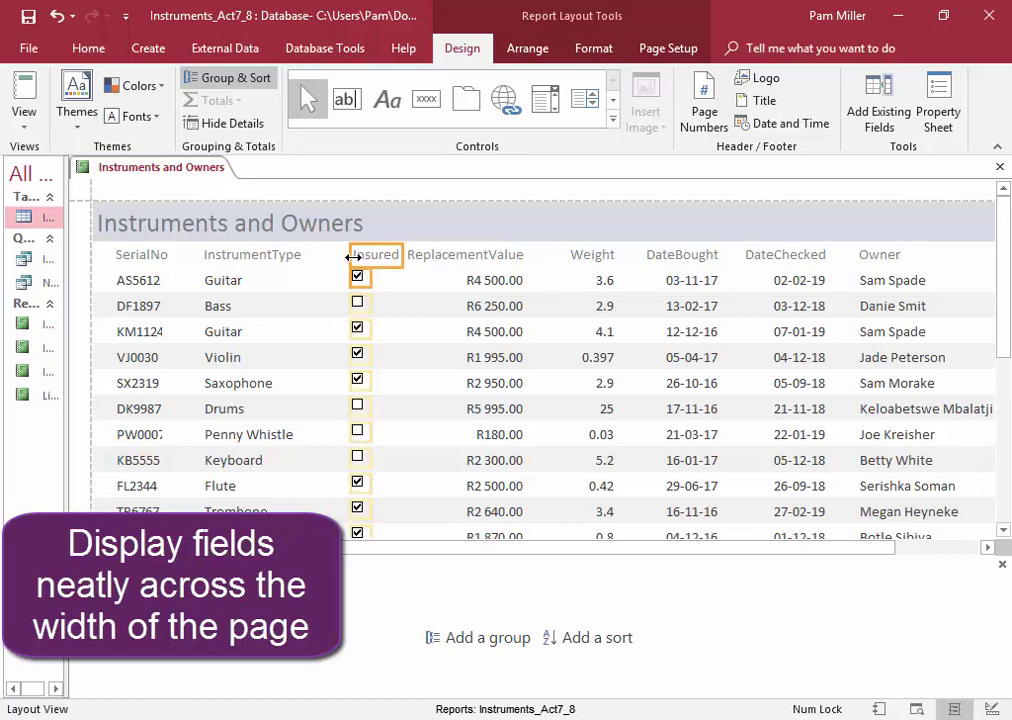
pyautogui.moveTo(354, 257); pyautogui.dragTo(327, 259)
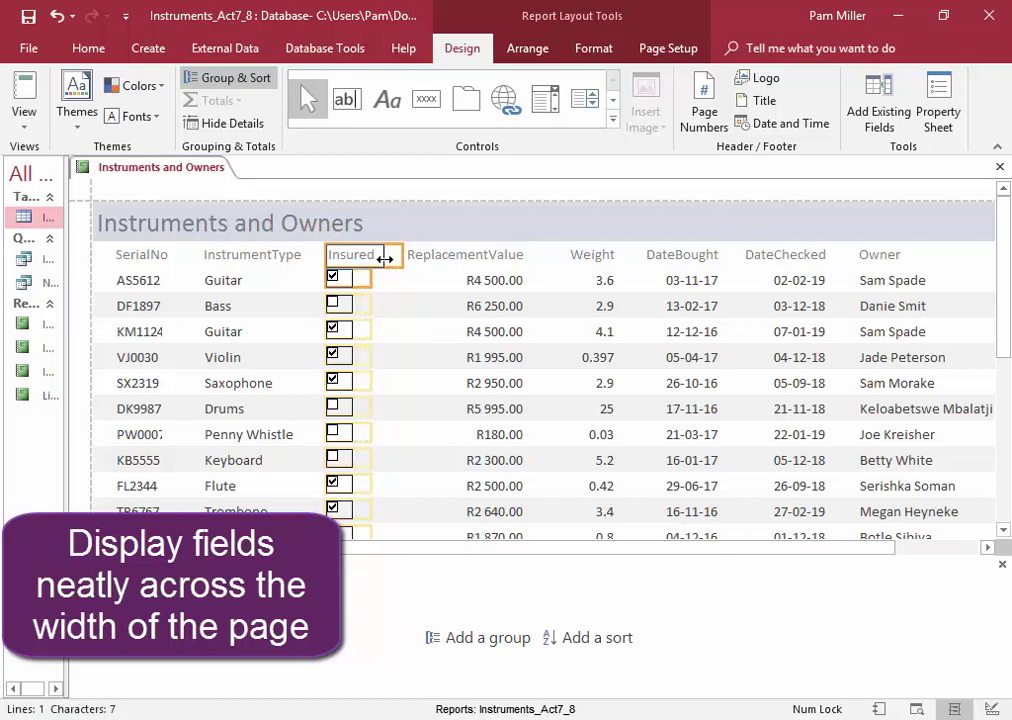
pyautogui.moveTo(384, 259); pyautogui.dragTo(385, 262)
pyautogui.click(396, 305)
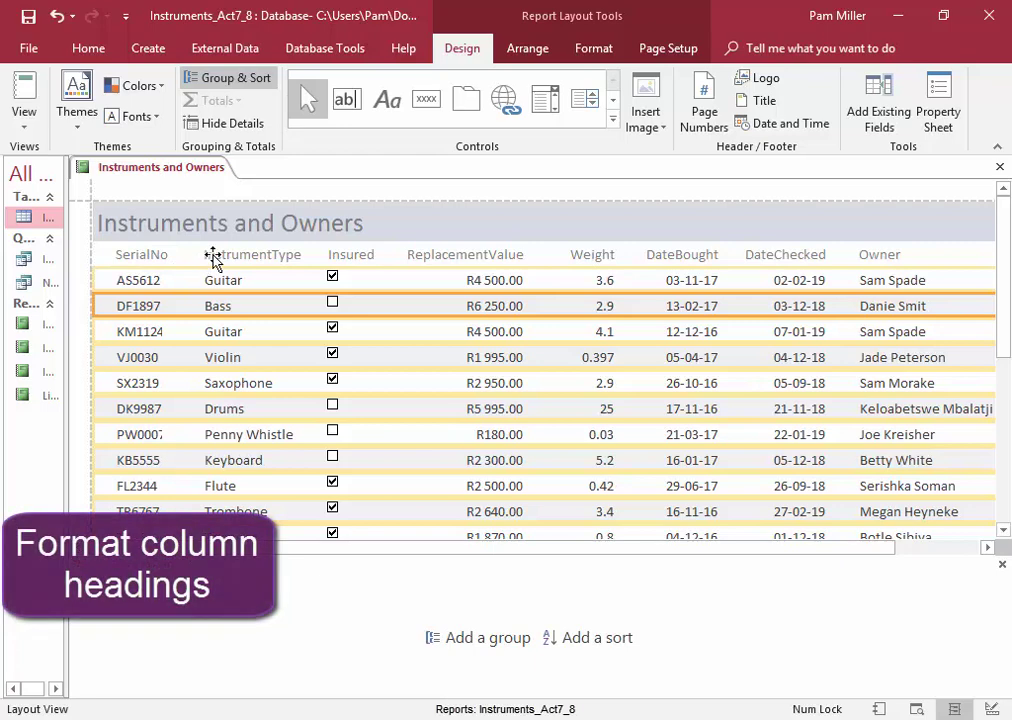
# In Design View, make all the page header column headings from SerialNo to Cell black and bold.
pyautogui.rightClick(123, 170)
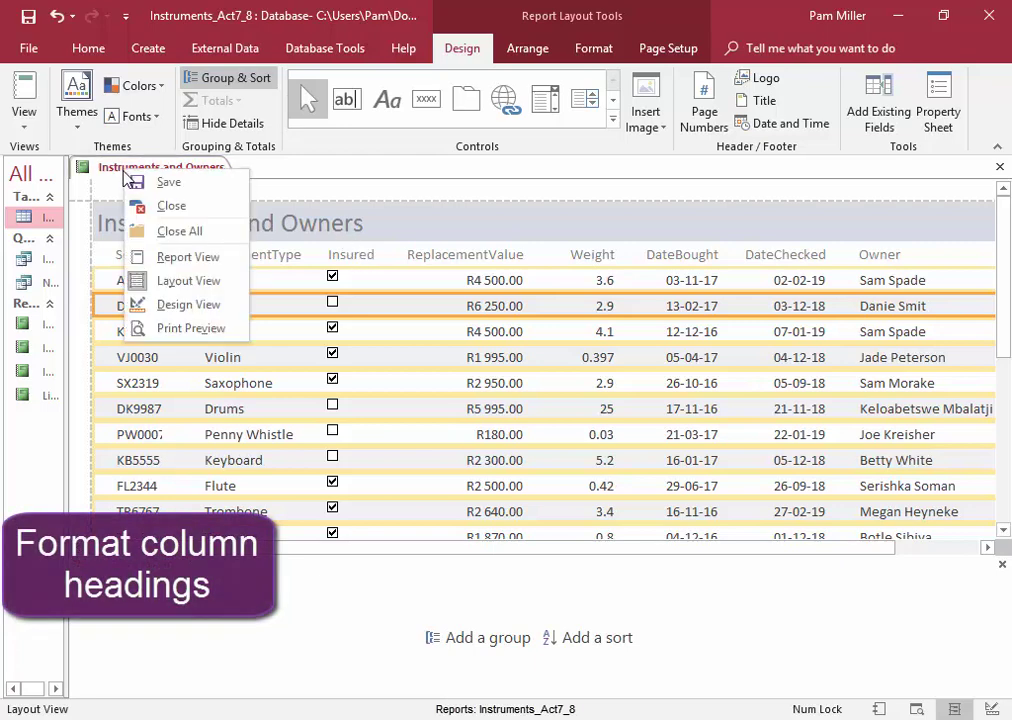
pyautogui.click(149, 305)
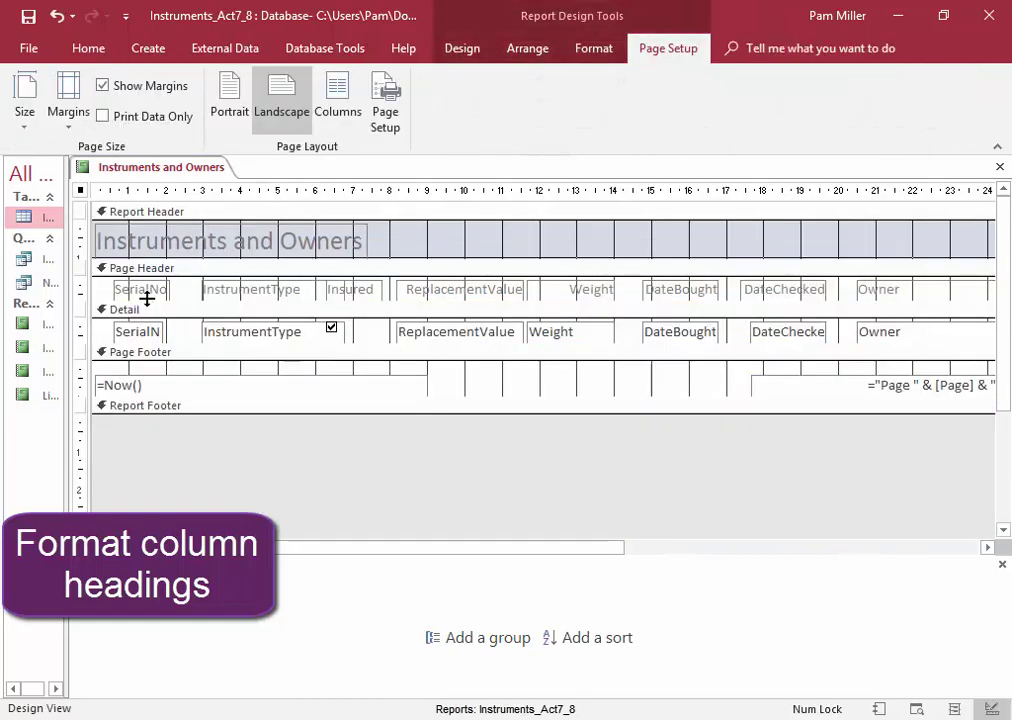
pyautogui.click(148, 290)
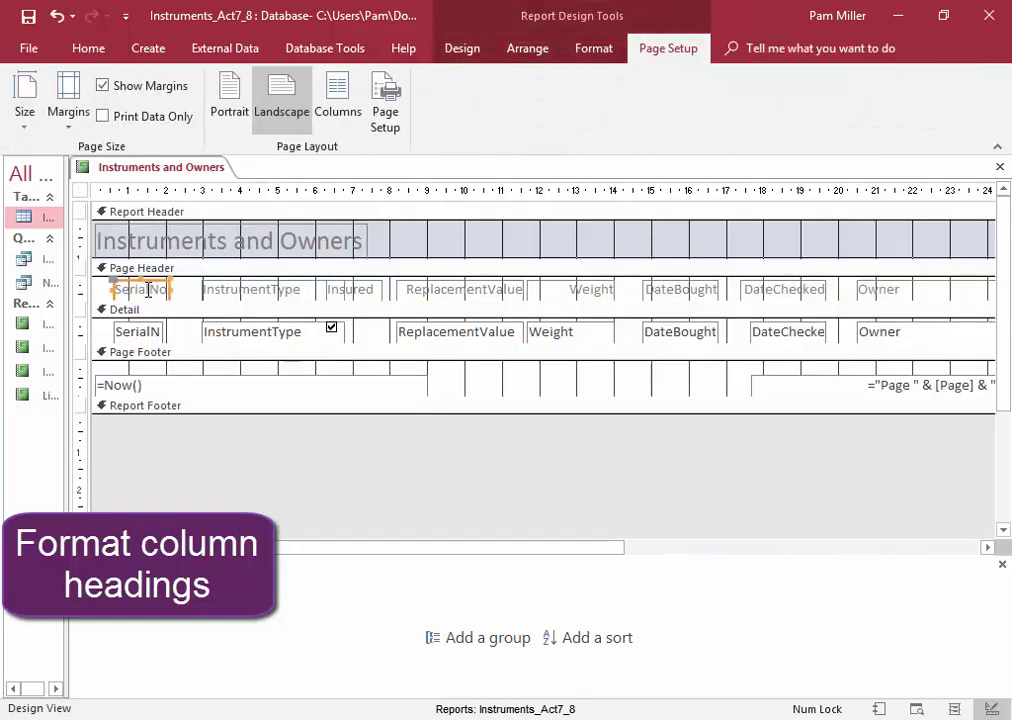
pyautogui.keyDown('shift'); pyautogui.click(233, 290); pyautogui.keyUp('shift')
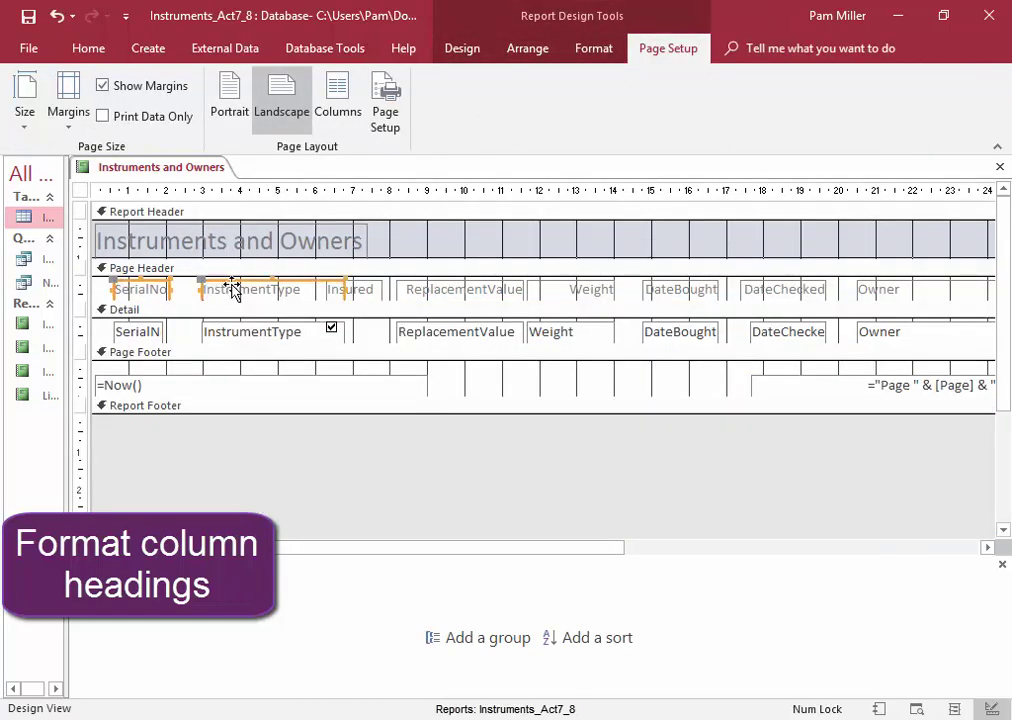
pyautogui.keyDown('shift'); pyautogui.click(346, 290); pyautogui.keyUp('shift')
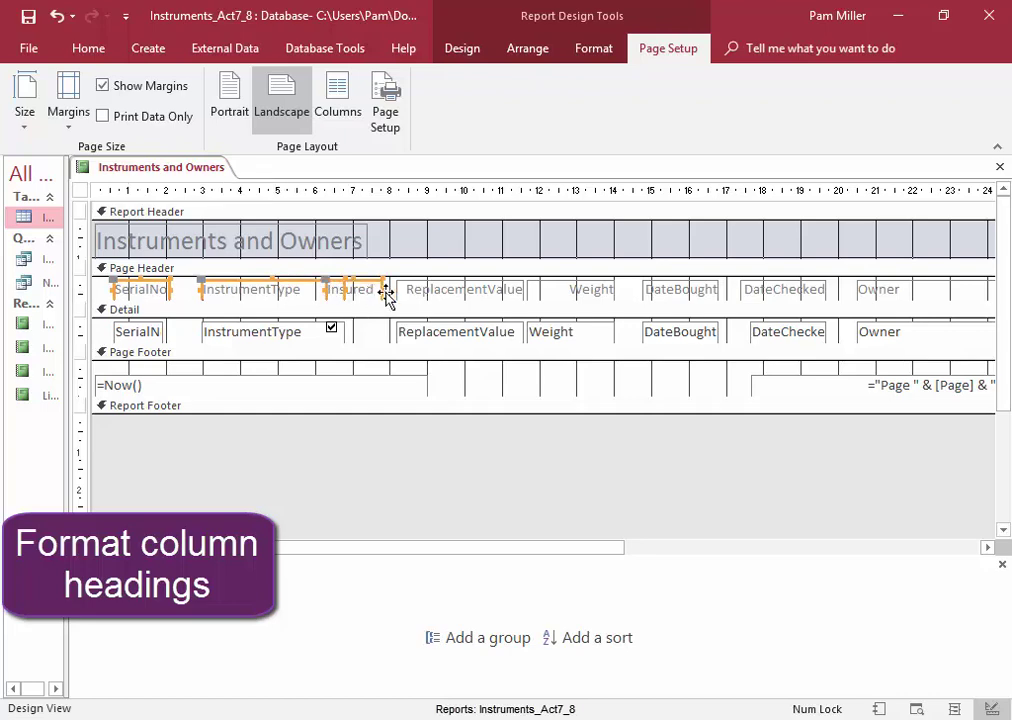
pyautogui.keyDown('shift'); pyautogui.click(446, 292); pyautogui.keyUp('shift')
pyautogui.keyDown('shift'); pyautogui.click(585, 290); pyautogui.keyUp('shift')
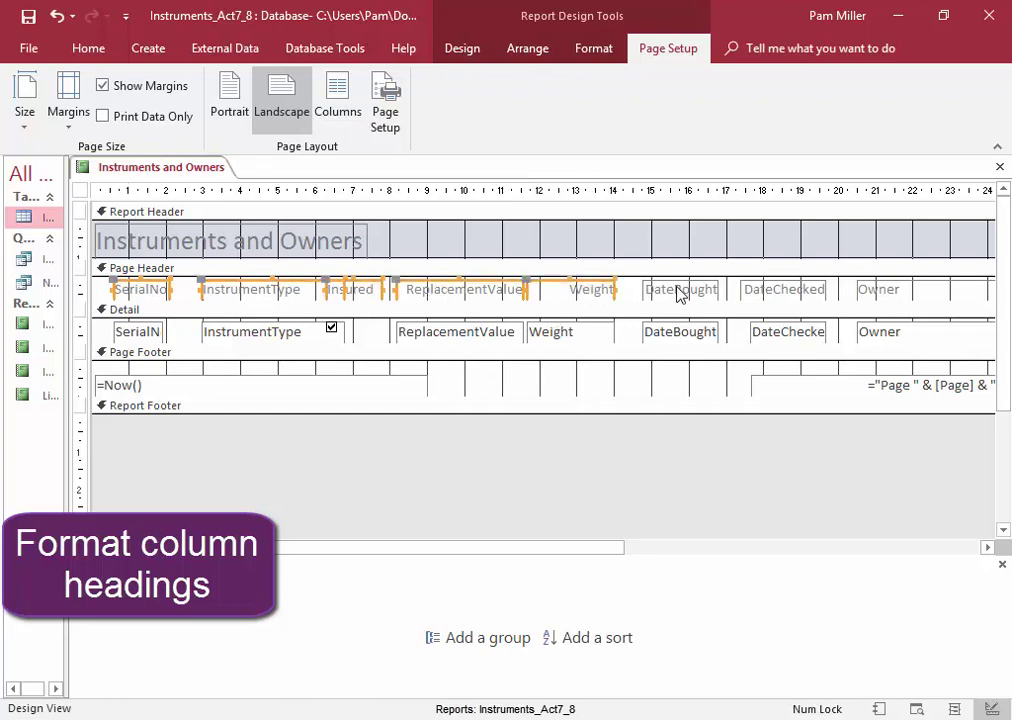
pyautogui.keyDown('shift'); pyautogui.click(682, 289); pyautogui.keyUp('shift')
pyautogui.keyDown('shift'); pyautogui.click(772, 289); pyautogui.keyUp('shift')
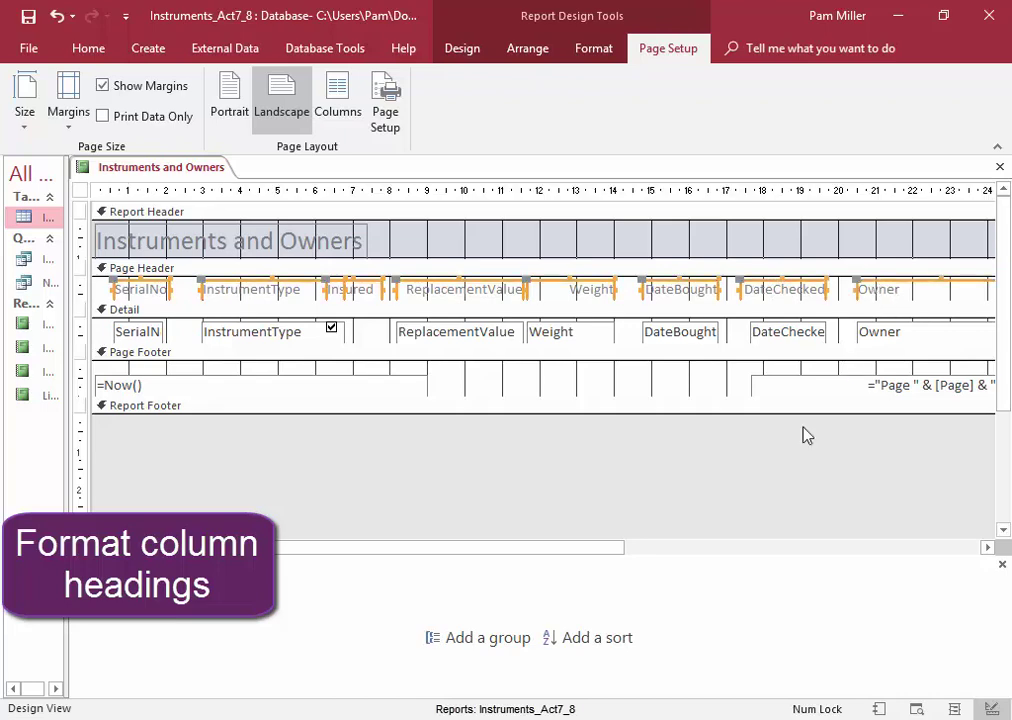
pyautogui.moveTo(604, 548); pyautogui.dragTo(772, 551)
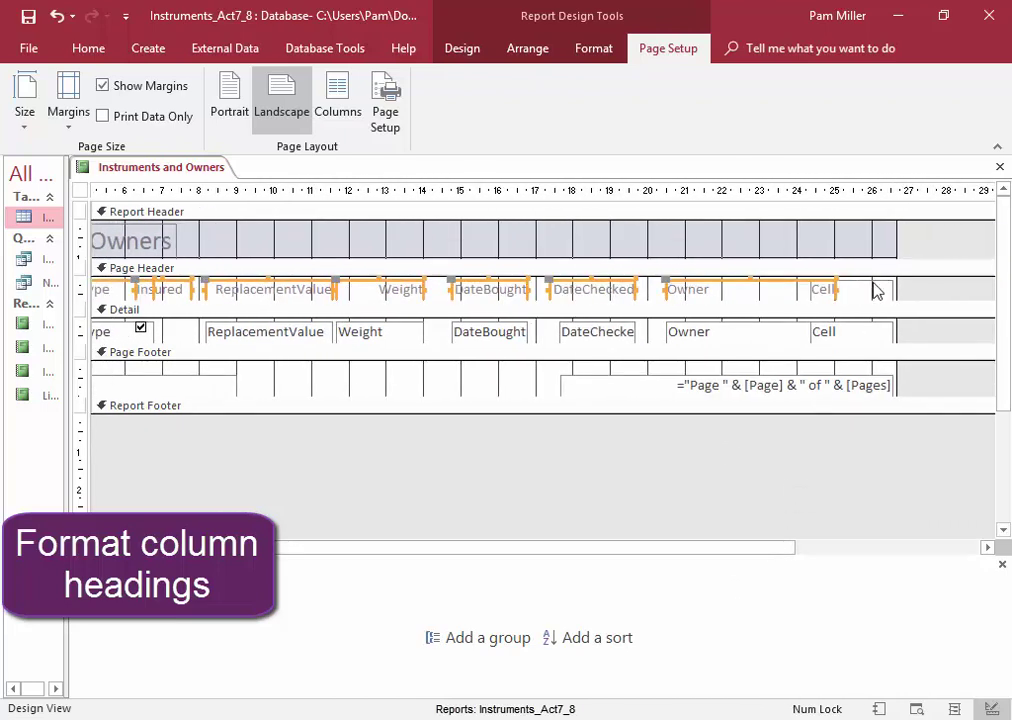
pyautogui.keyDown('shift'); pyautogui.click(877, 289); pyautogui.keyUp('shift')
pyautogui.click(595, 50)
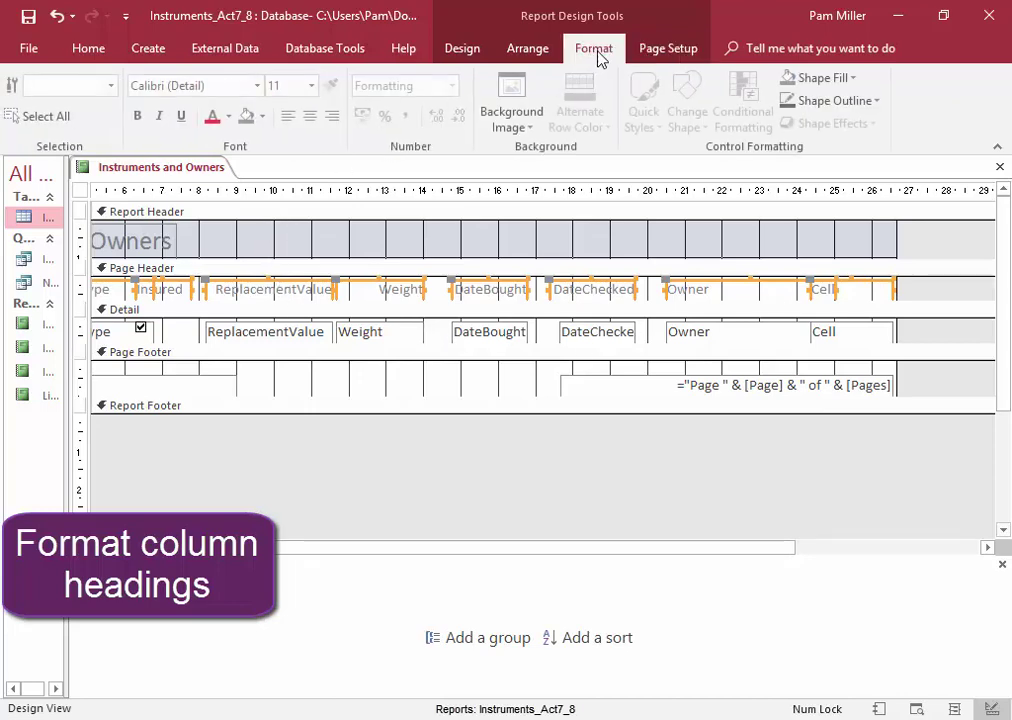
pyautogui.click(232, 117)
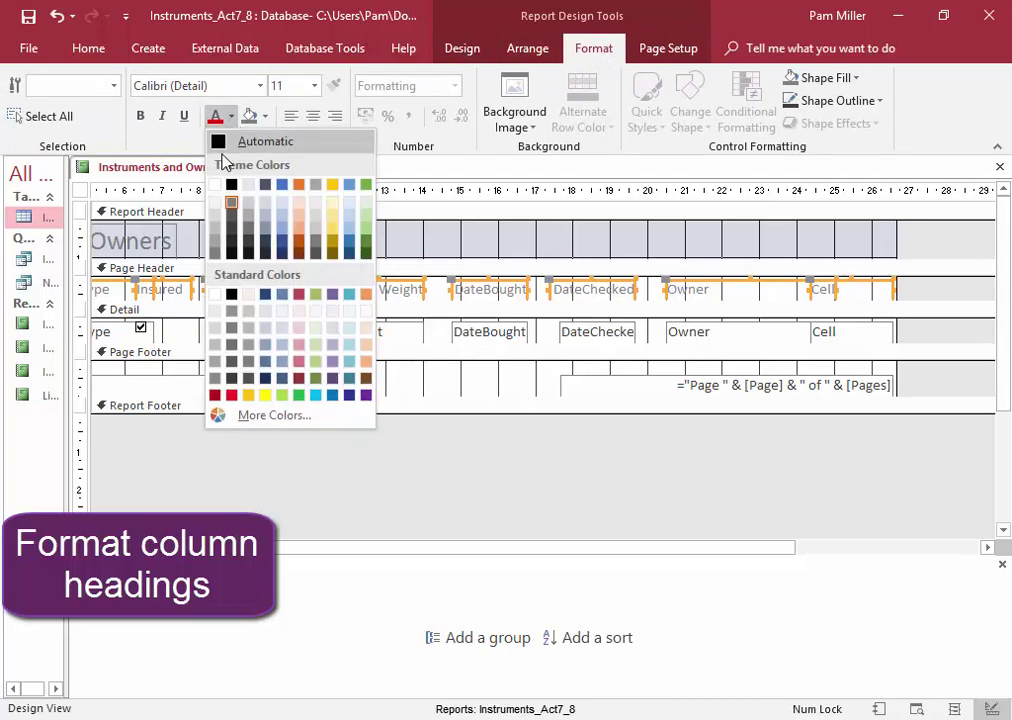
pyautogui.click(232, 190)
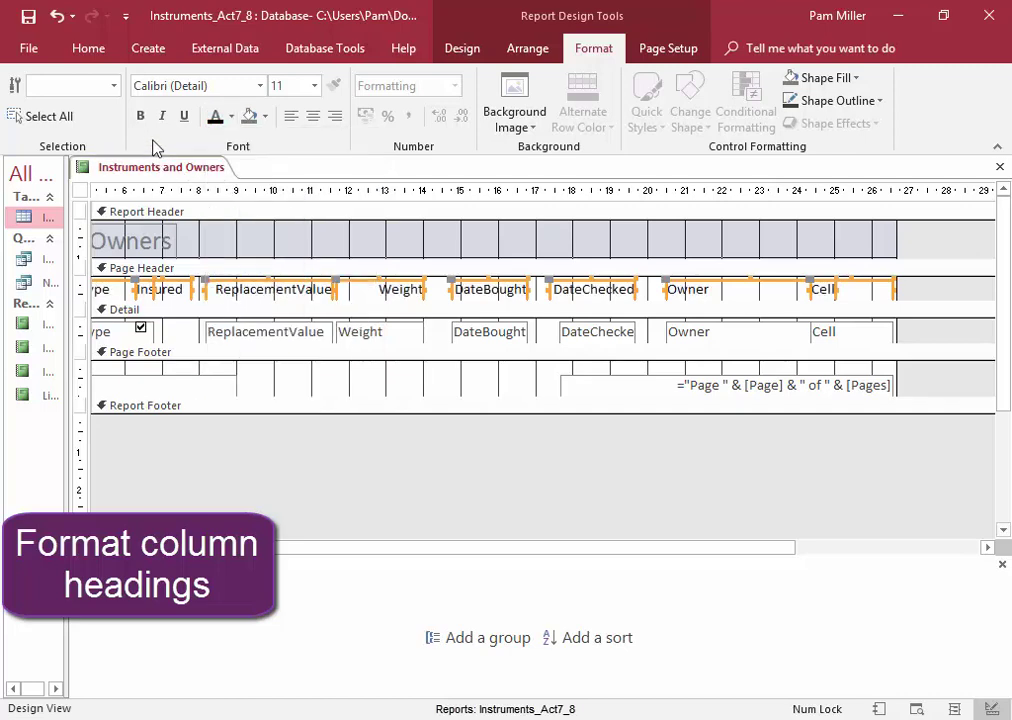
pyautogui.click(141, 116)
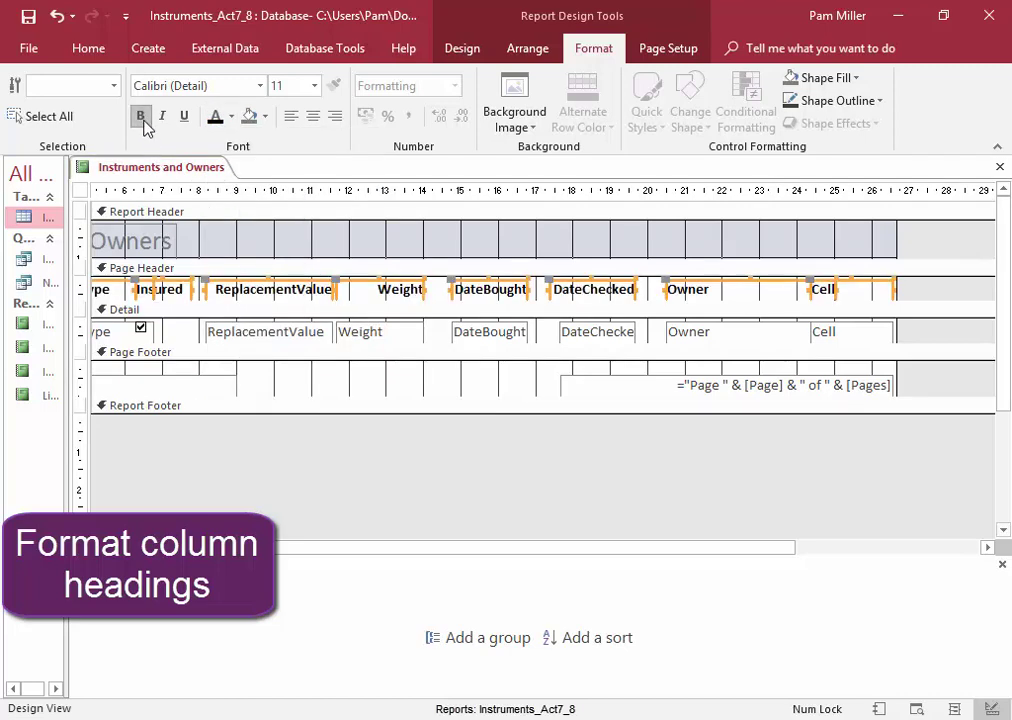
# Display the Instruments and Owners report in Report View and save it.
pyautogui.rightClick(131, 172)
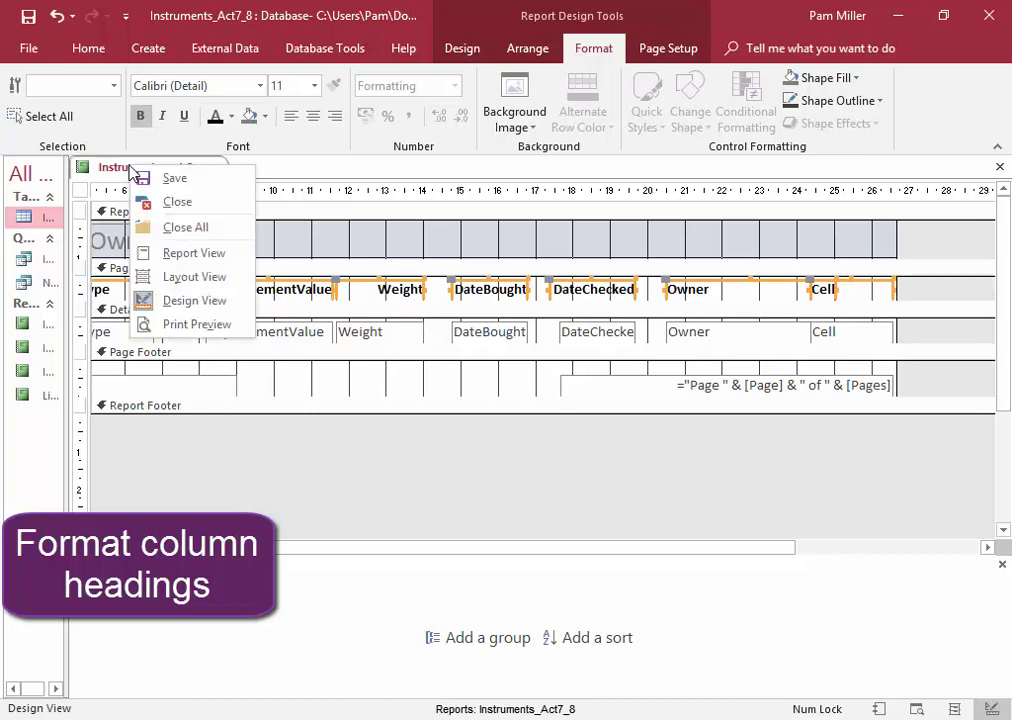
pyautogui.click(150, 258)
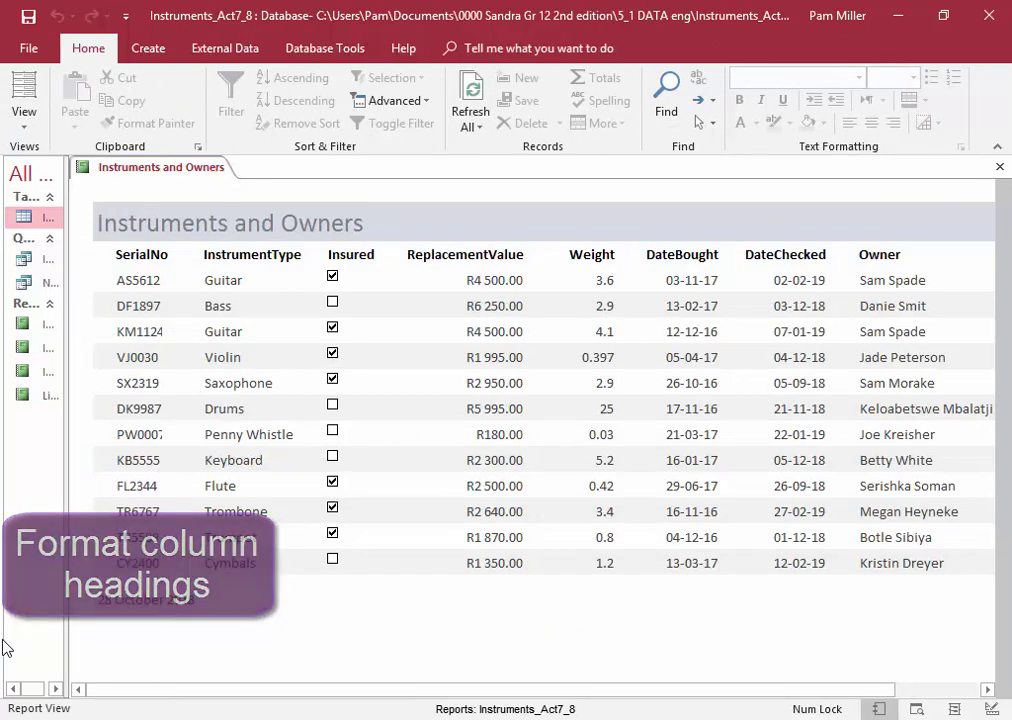
pyautogui.rightClick(134, 170)
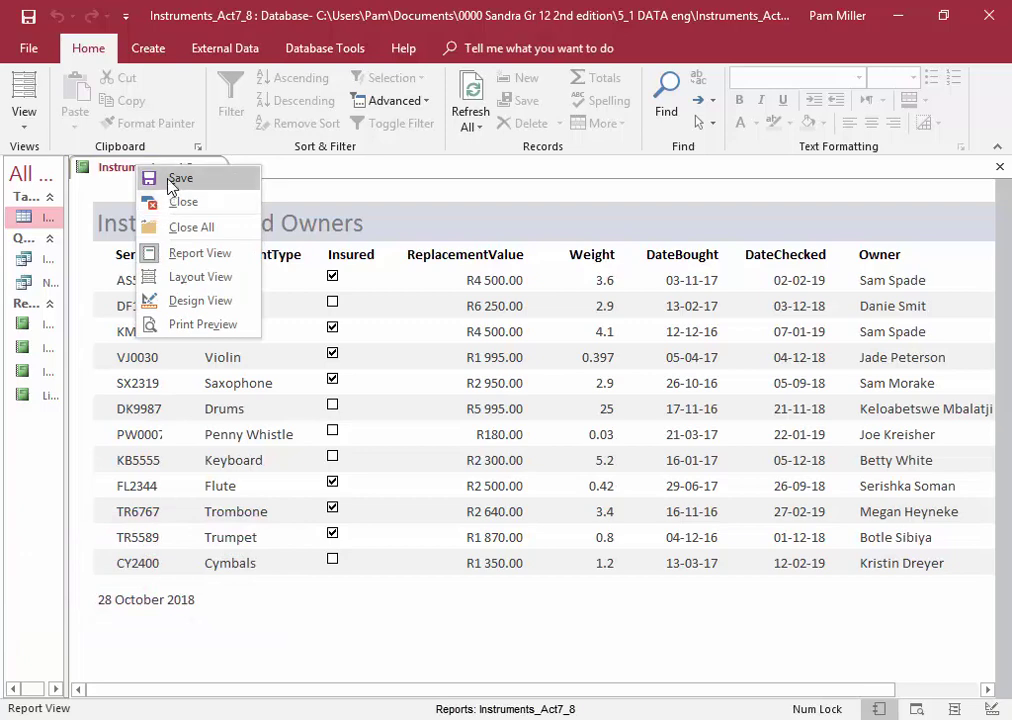